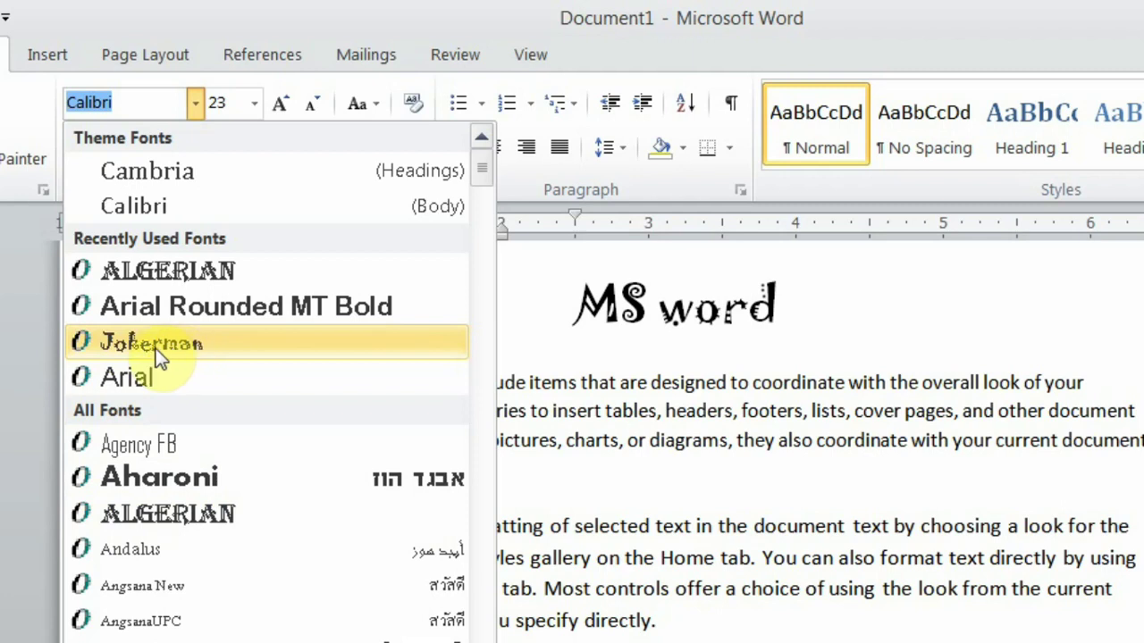
# - Apply the Jokerman font to the 'MS word' title
pyautogui.click(155, 348)
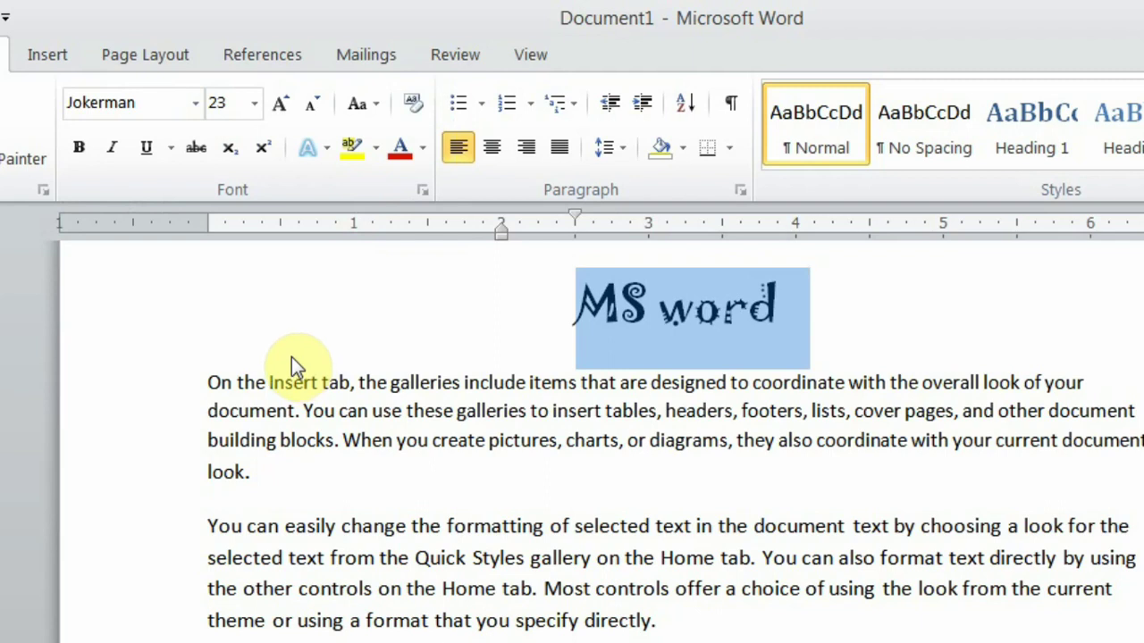
pyautogui.click(649, 485)
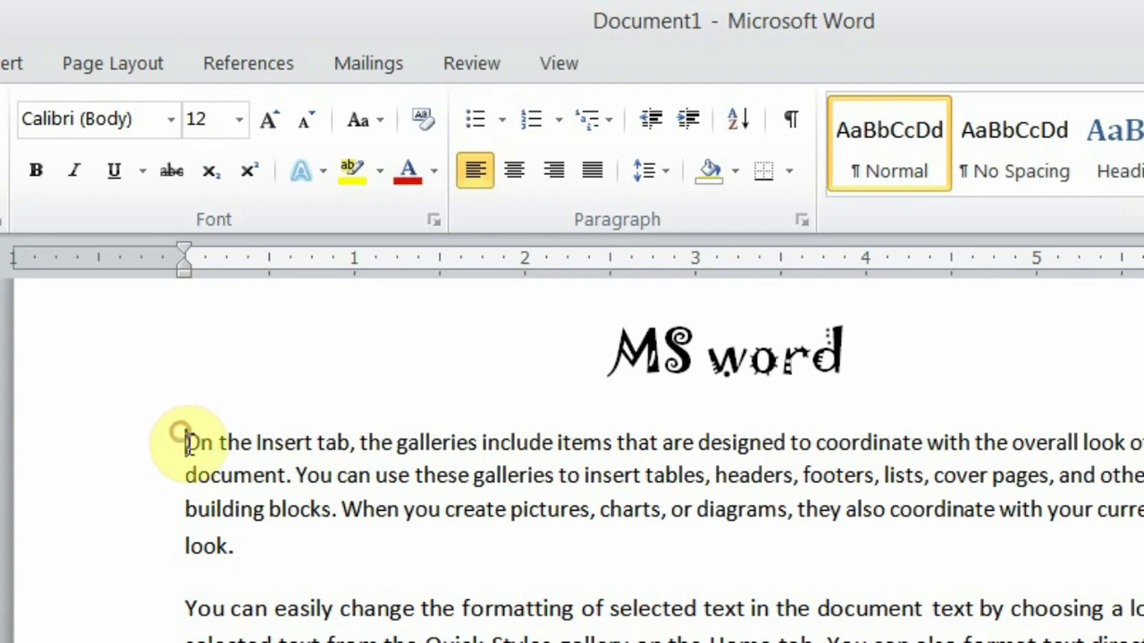
# - Select the whole first paragraph and set it to 20 pt
pyautogui.moveTo(183, 438); pyautogui.dragTo(248, 531)
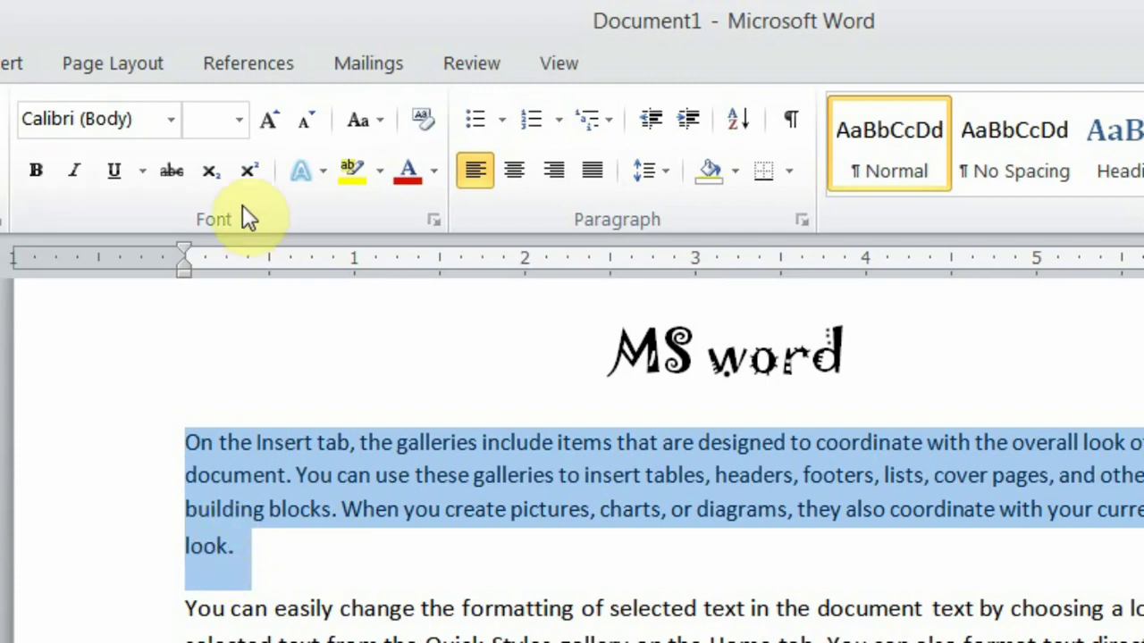
pyautogui.click(238, 123)
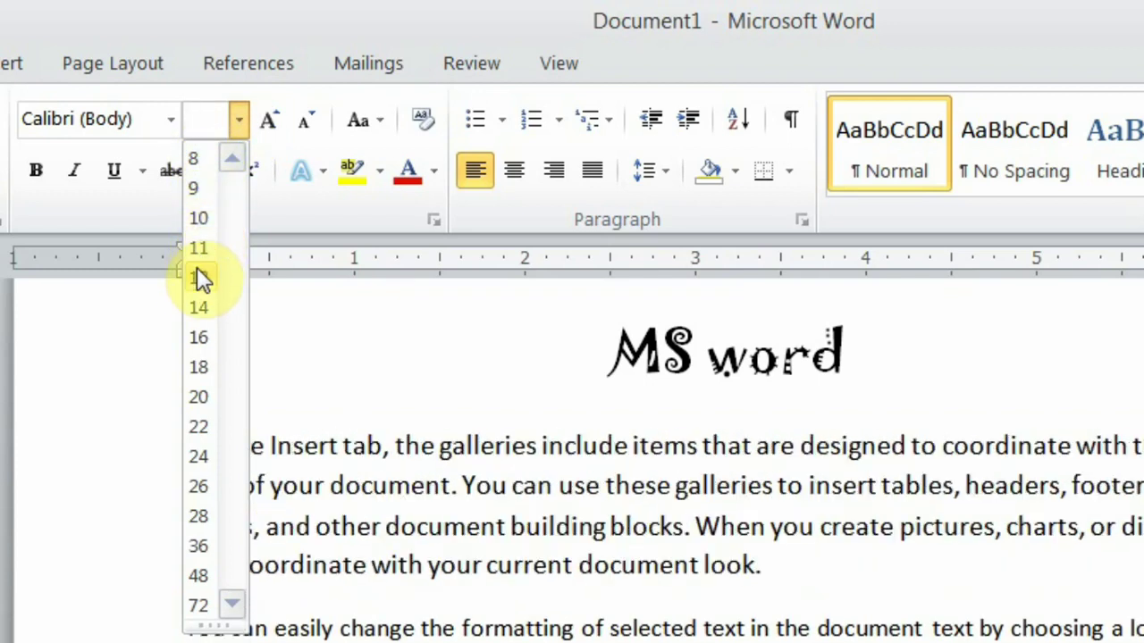
pyautogui.click(200, 393)
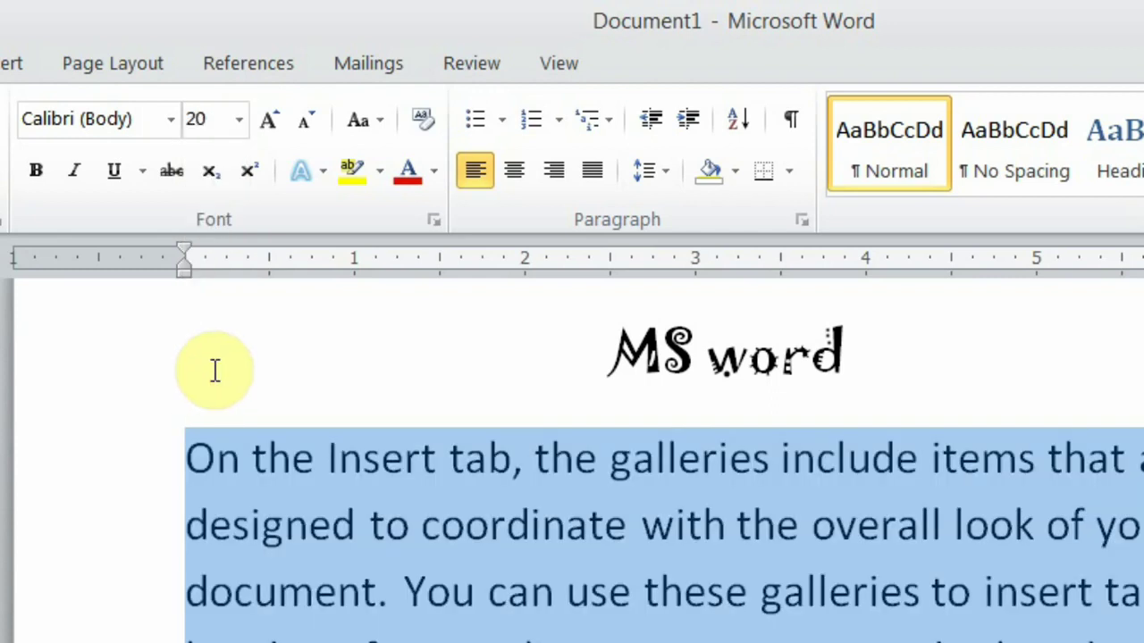
# - Change the first paragraph's font size to 23 pt by typing it in the size box
pyautogui.click(240, 119)
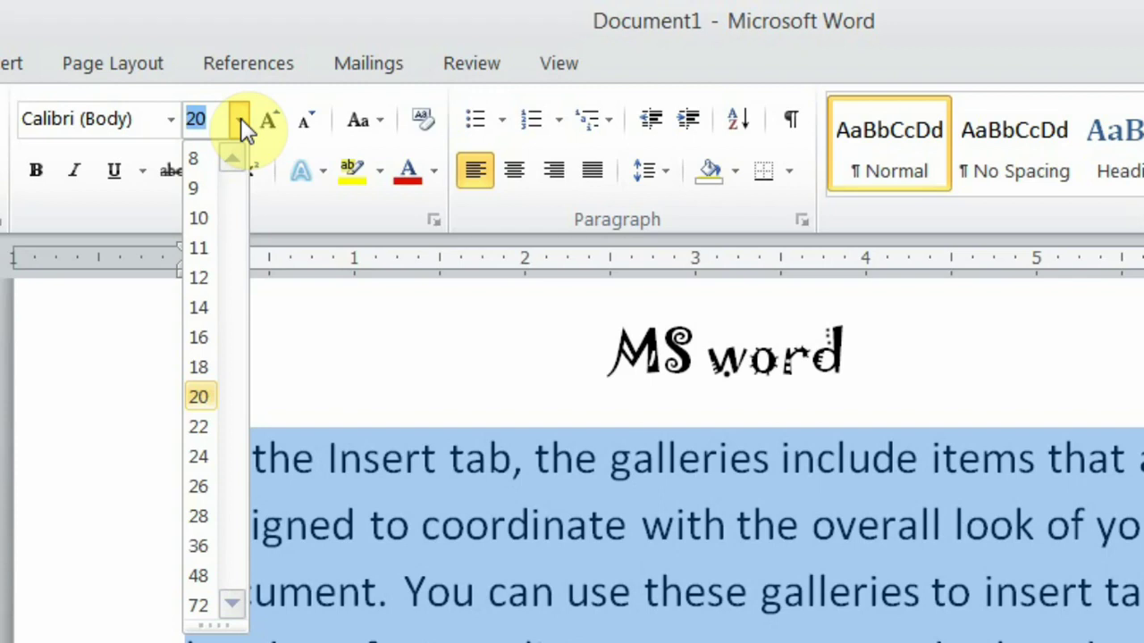
pyautogui.click(240, 118)
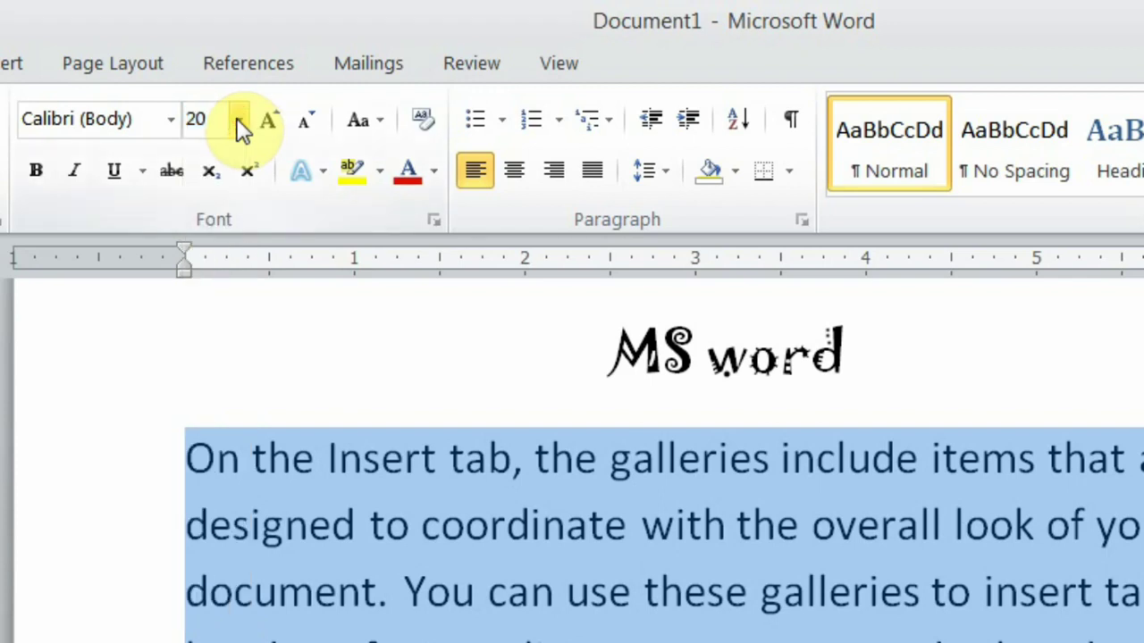
pyautogui.click(219, 120)
pyautogui.moveTo(198, 121); pyautogui.dragTo(229, 129)
pyautogui.write('23')
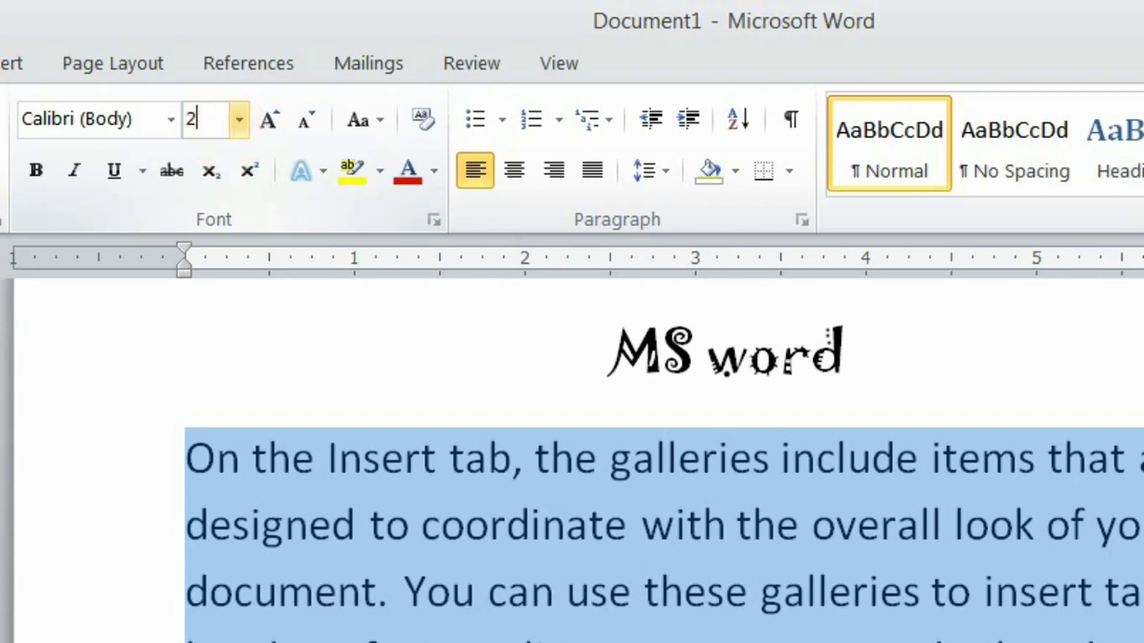
pyautogui.press('Return')
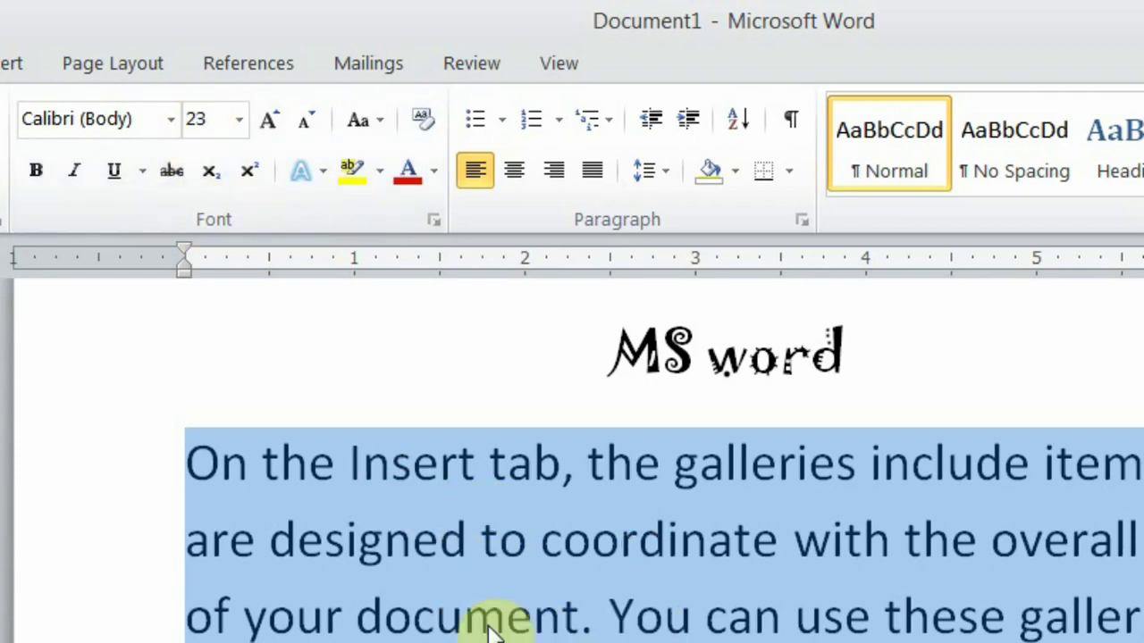
pyautogui.click(239, 128)
pyautogui.click(239, 127)
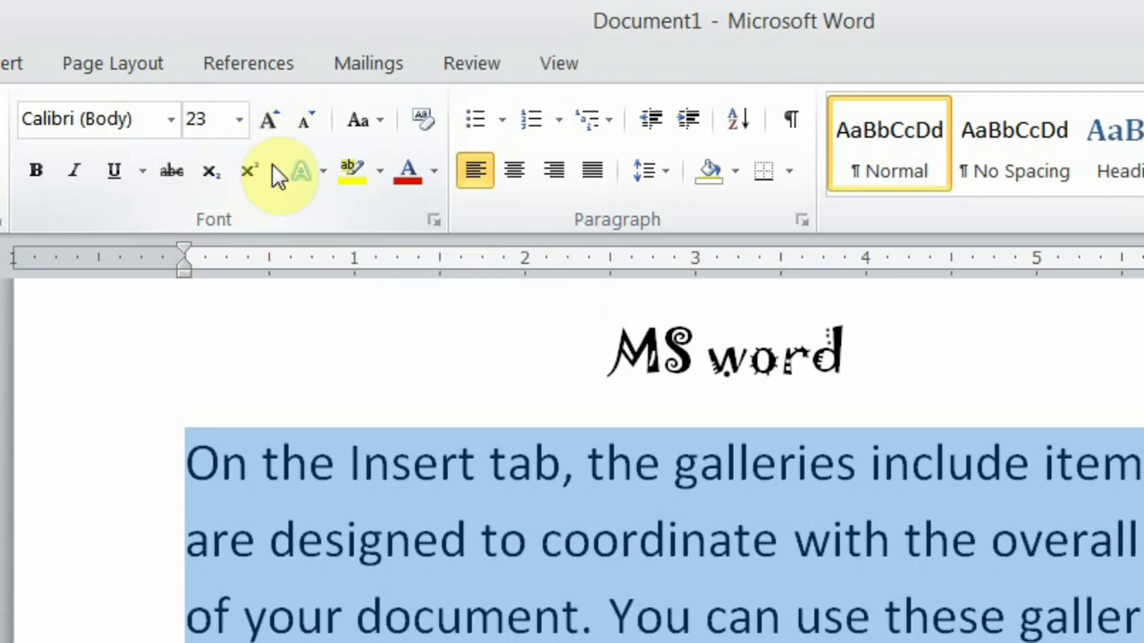
# - Grow the first paragraph's text up to 36 pt with Grow Font, then shrink it to 14 pt
pyautogui.click(268, 117)
pyautogui.click(268, 117)
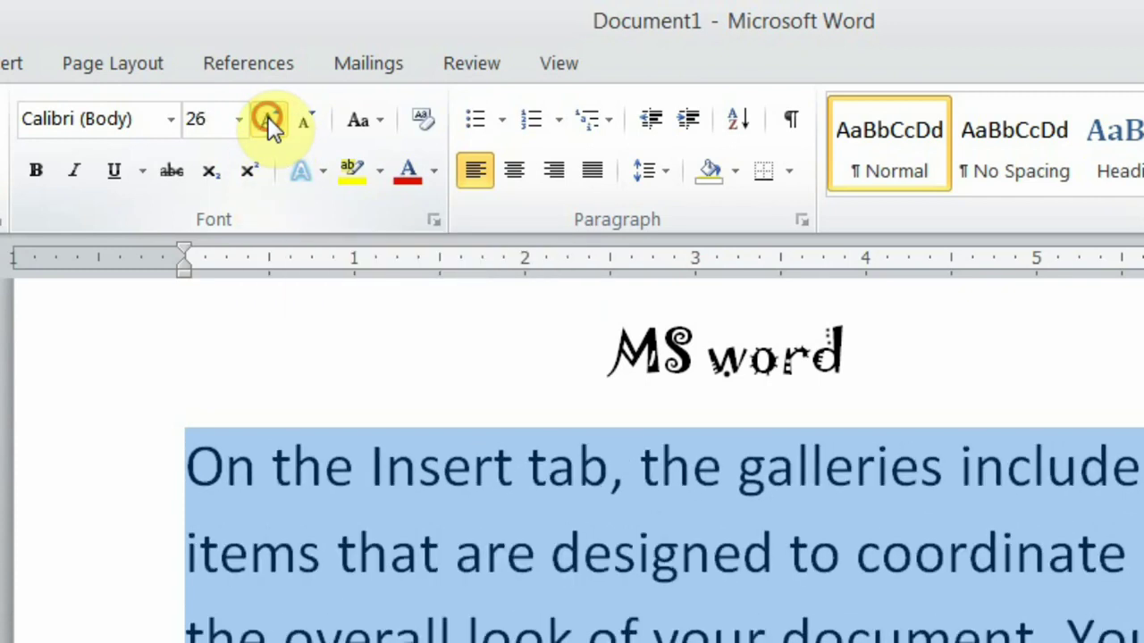
pyautogui.click(268, 118)
pyautogui.click(268, 117)
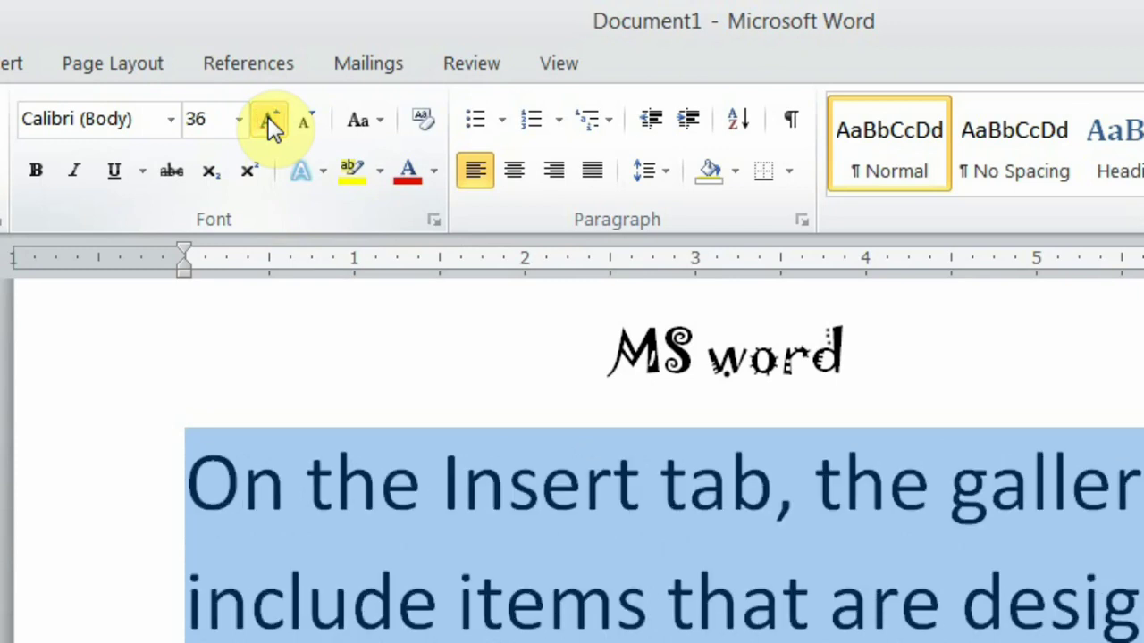
pyautogui.click(303, 122)
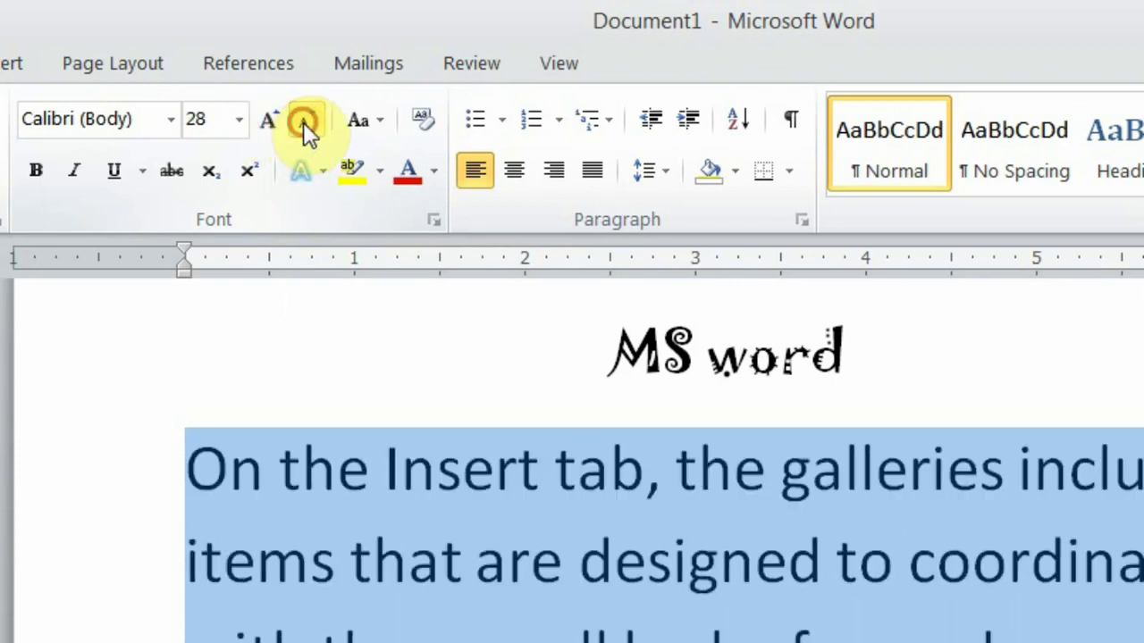
pyautogui.click(302, 122)
pyautogui.click(302, 121)
pyautogui.click(303, 121)
pyautogui.click(303, 122)
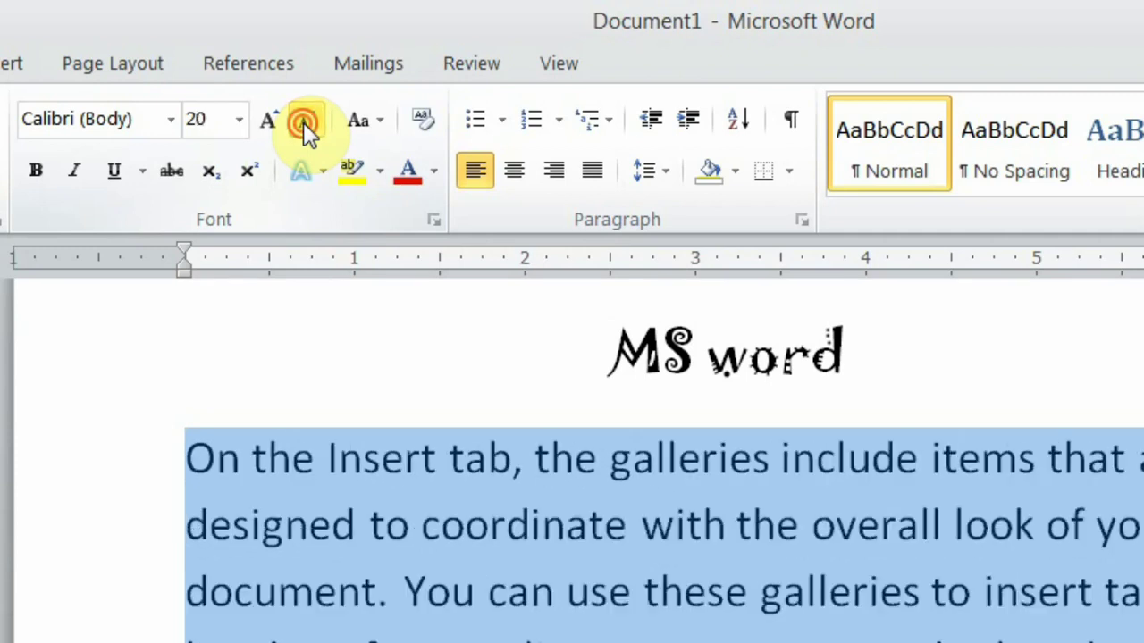
pyautogui.click(303, 121)
pyautogui.click(303, 122)
pyautogui.click(303, 122)
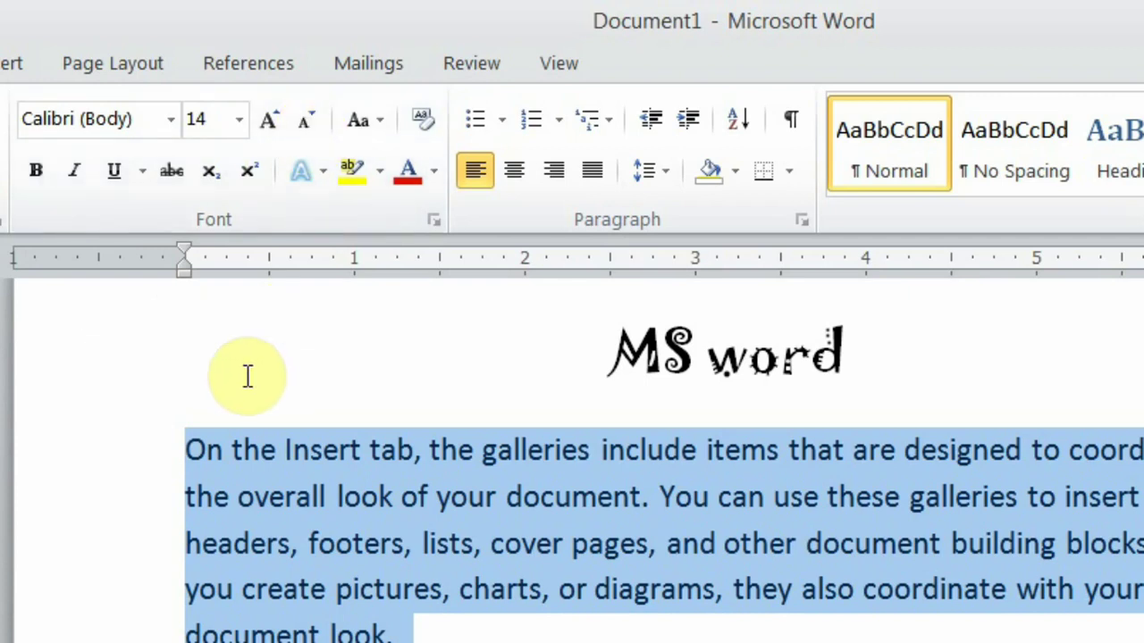
# - Resize the paragraph with the Ctrl+Shift+>/< and Ctrl+]/[ shortcuts, up and back down
pyautogui.hotkey('ctrl', 'shift', '.')
pyautogui.hotkey('ctrl', 'shift', '.')
pyautogui.hotkey('ctrl', 'shift', '.')
pyautogui.hotkey('ctrl', 'shift', '.')
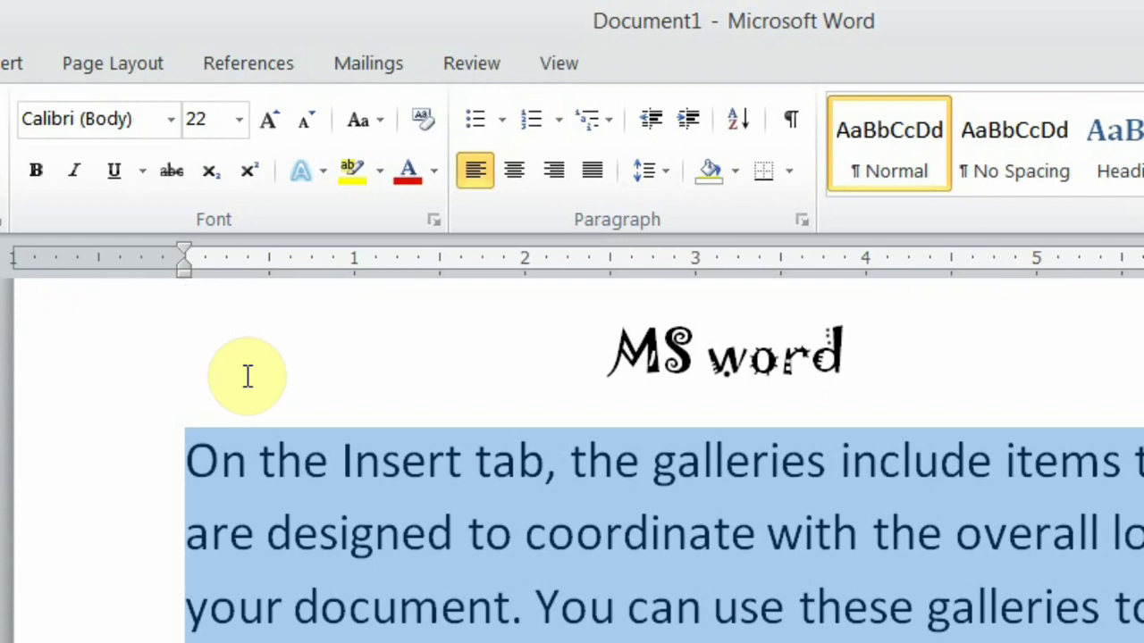
pyautogui.hotkey('ctrl', 'shift', ',')
pyautogui.hotkey('ctrl', 'shift', ',')
pyautogui.hotkey('ctrl', 'shift', ',')
pyautogui.hotkey('ctrl', 'shift', ',')
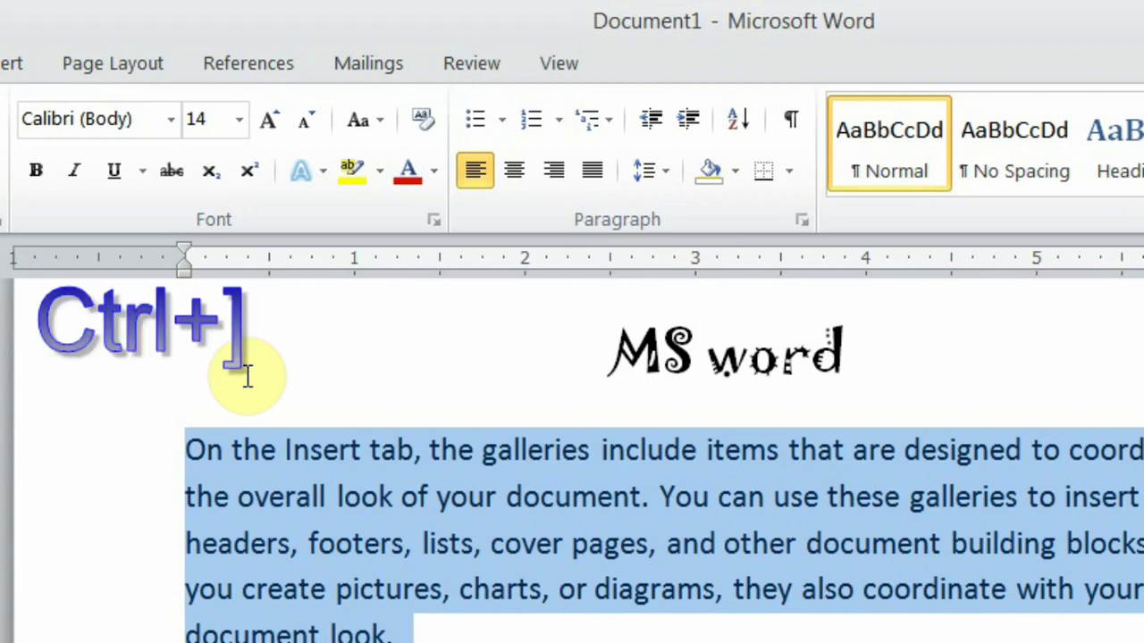
pyautogui.hotkey('ctrl', ']')
pyautogui.hotkey('ctrl', ']')
pyautogui.hotkey('ctrl', ']')
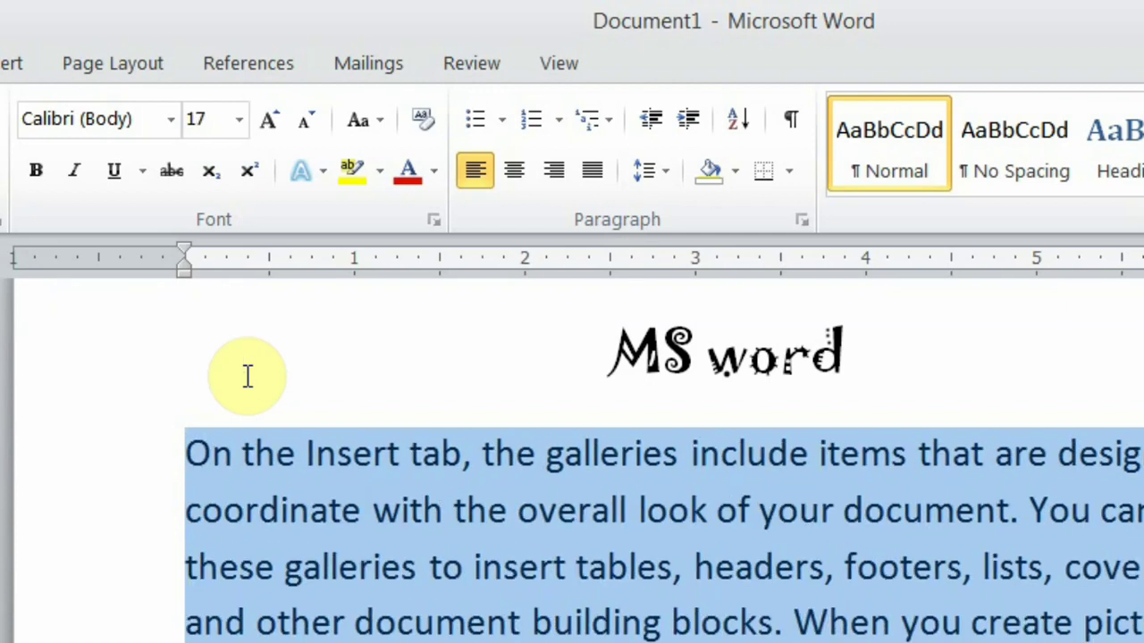
pyautogui.hotkey('ctrl', ']')
pyautogui.hotkey('ctrl', ']')
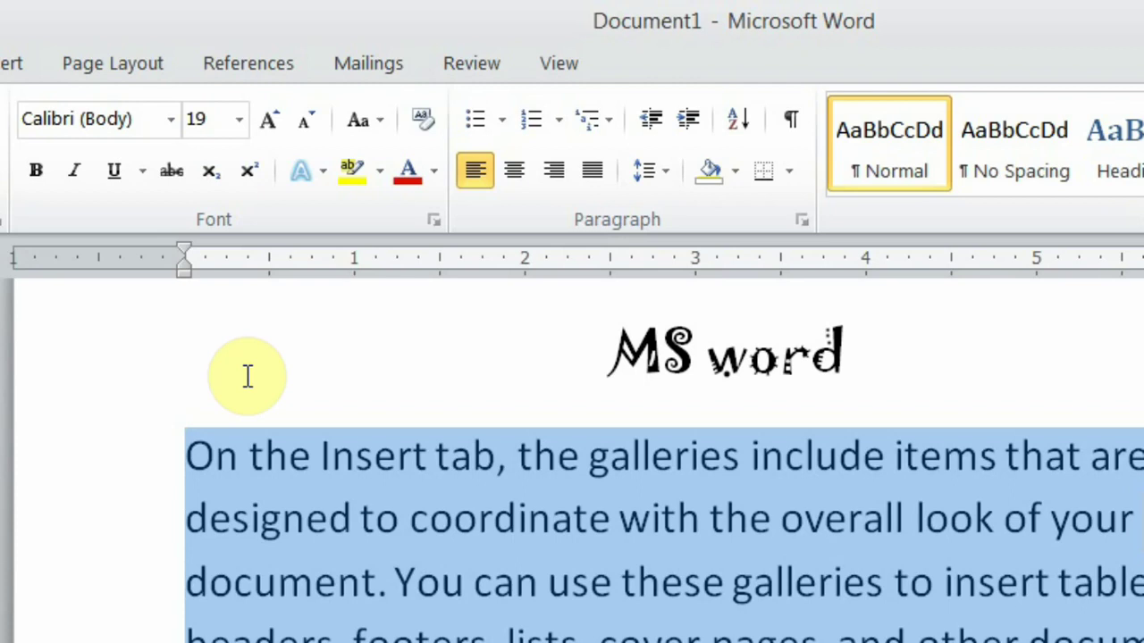
pyautogui.hotkey('ctrl', '[')
pyautogui.hotkey('ctrl', '[')
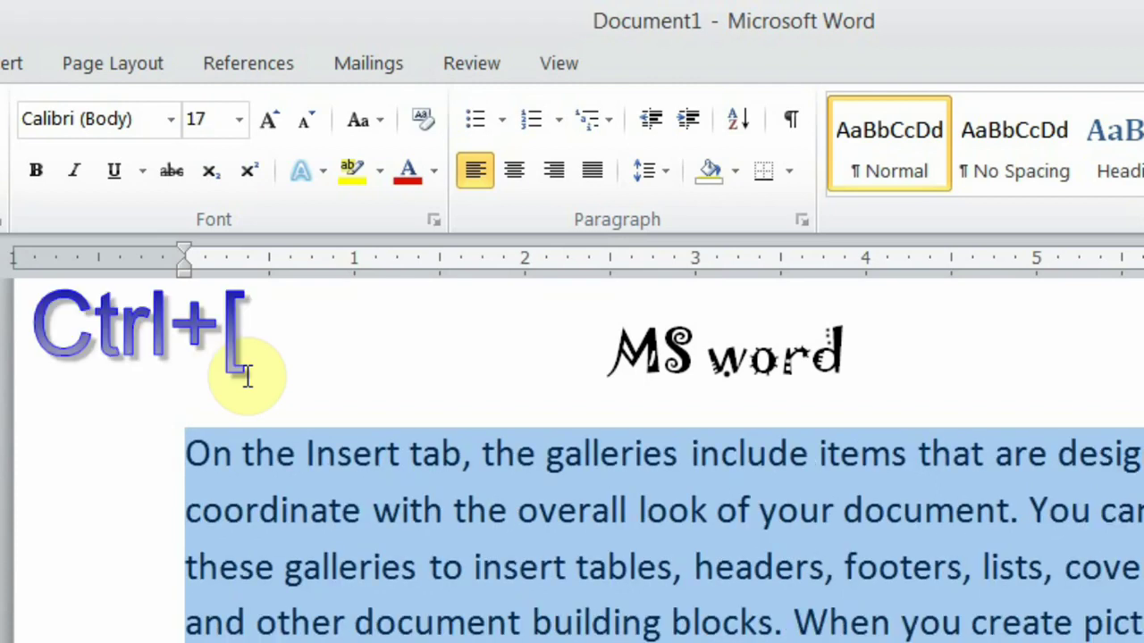
pyautogui.hotkey('ctrl', '[')
pyautogui.hotkey('ctrl', '[')
pyautogui.hotkey('ctrl', '[')
pyautogui.hotkey('ctrl', '[')
pyautogui.hotkey('ctrl', '[')
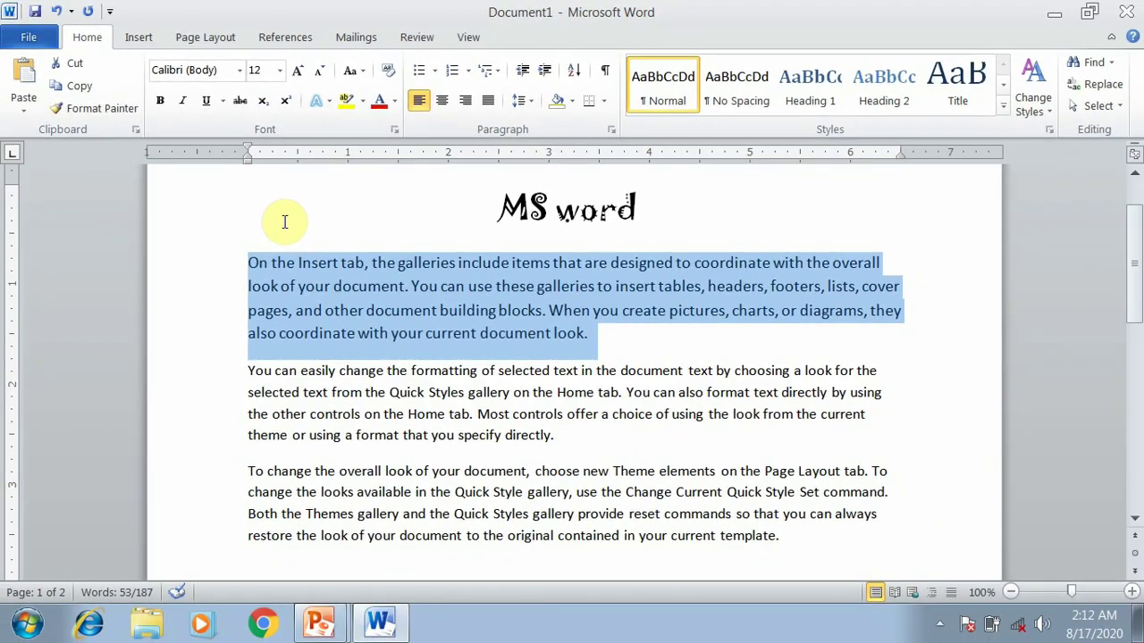
# - Reselect the first paragraph, make it bold, italic and underlined, and show the underline styles
pyautogui.click(361, 394)
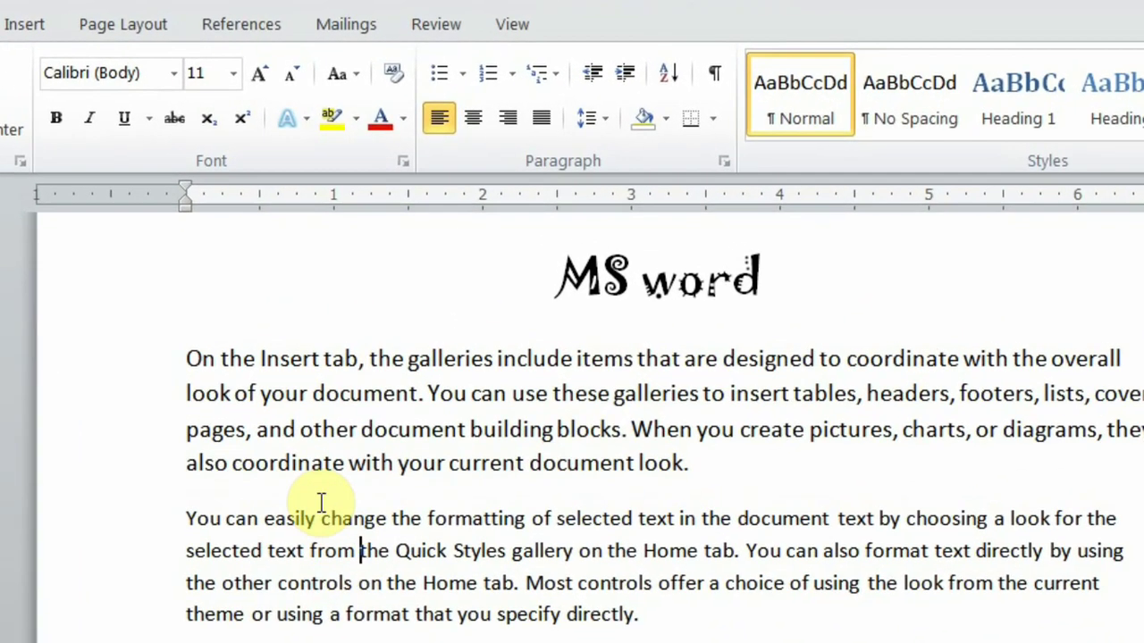
pyautogui.moveTo(179, 352); pyautogui.dragTo(742, 458)
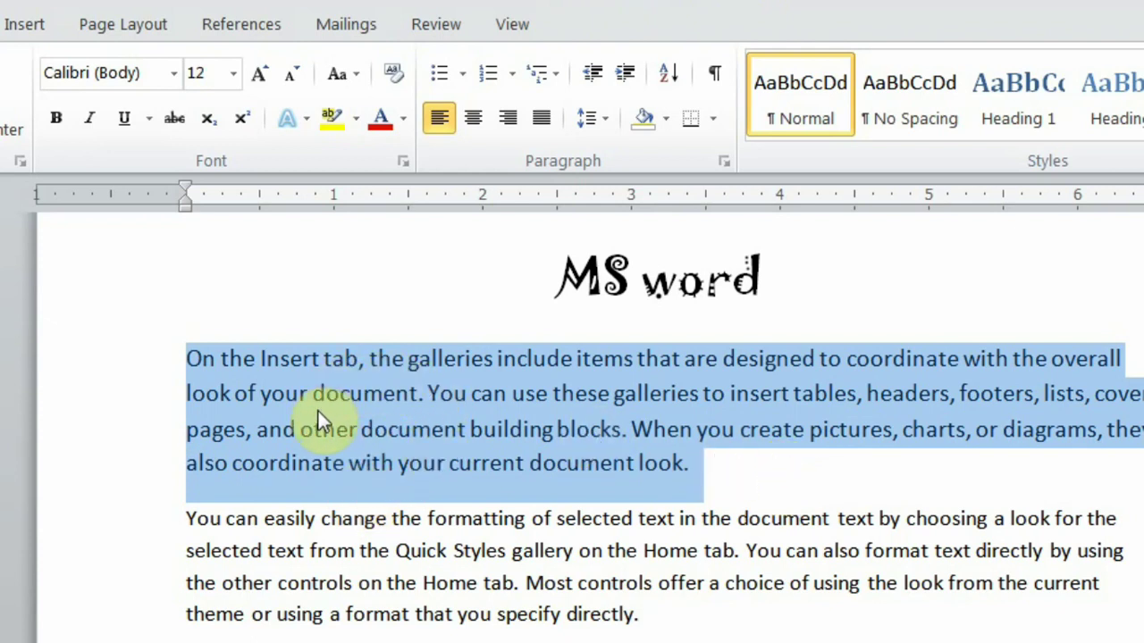
pyautogui.click(57, 120)
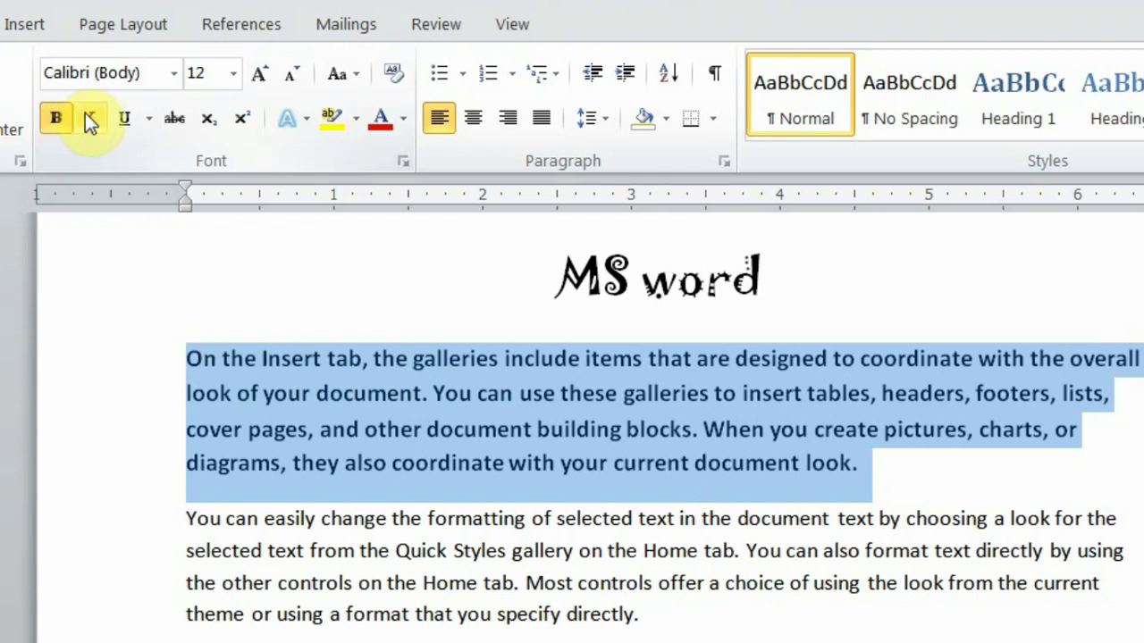
pyautogui.click(88, 119)
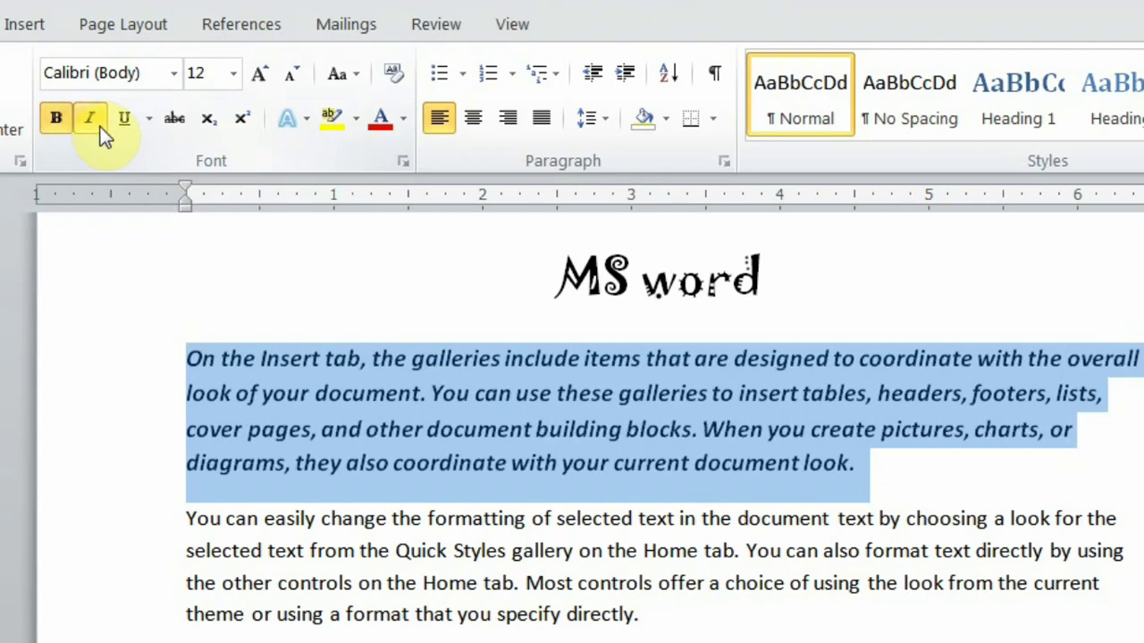
pyautogui.click(126, 125)
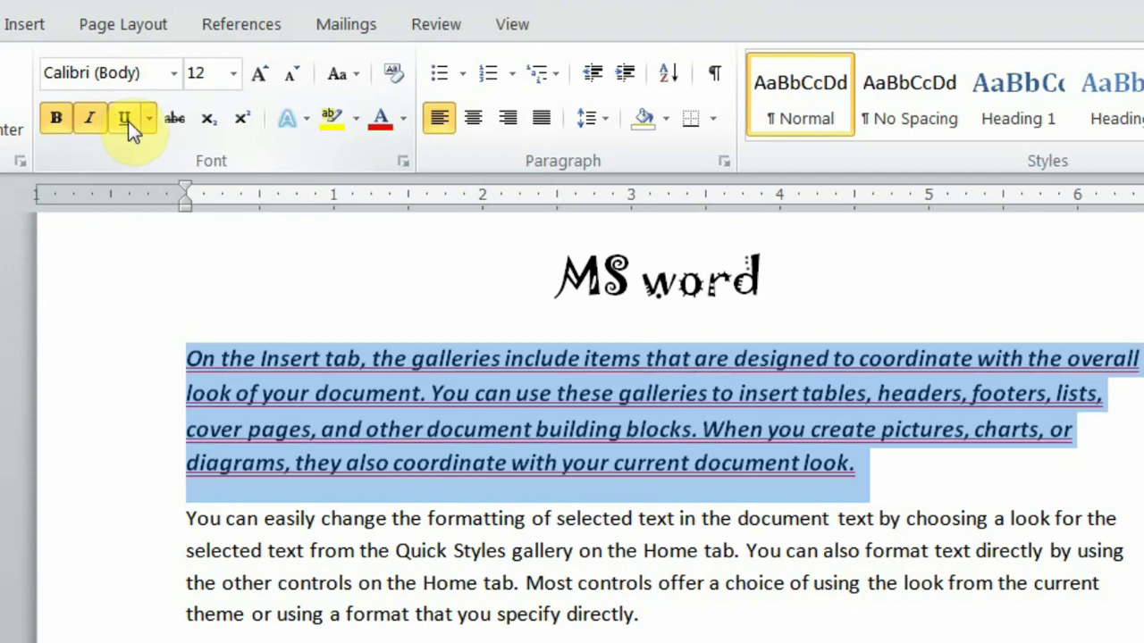
pyautogui.click(152, 121)
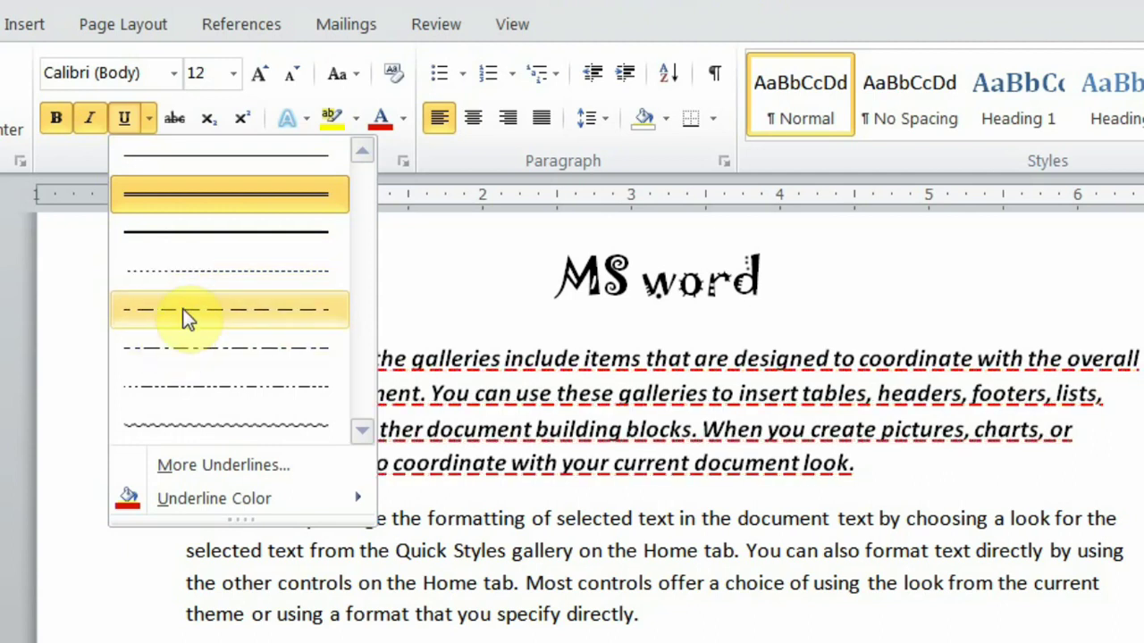
# - Change the first paragraph's underline to a green double underline and reselect the paragraph
pyautogui.click(193, 193)
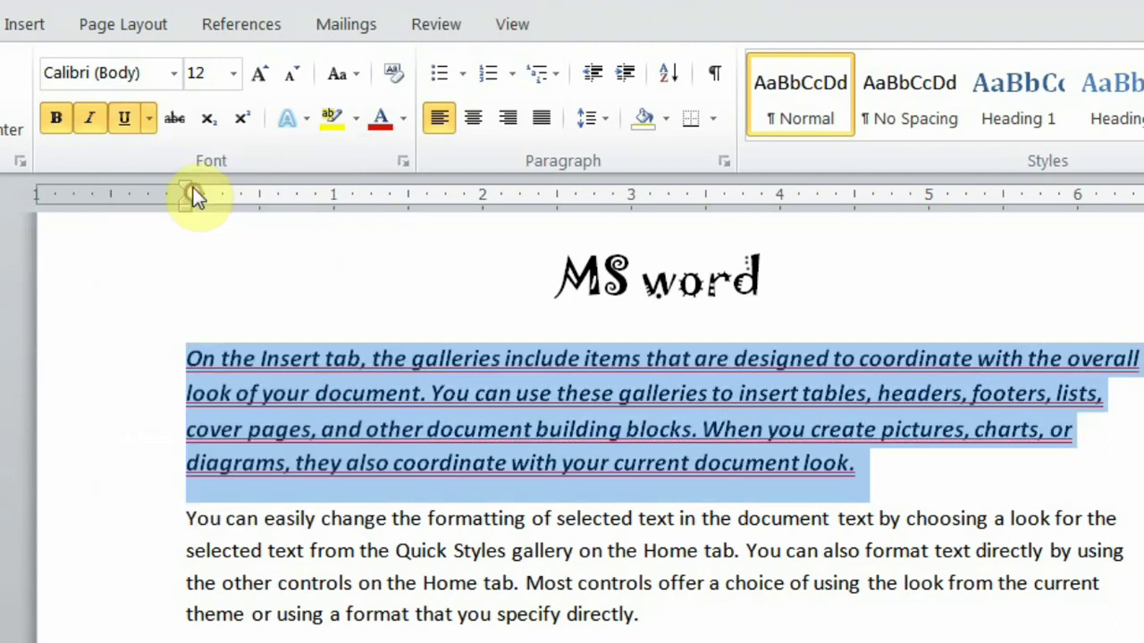
pyautogui.click(147, 119)
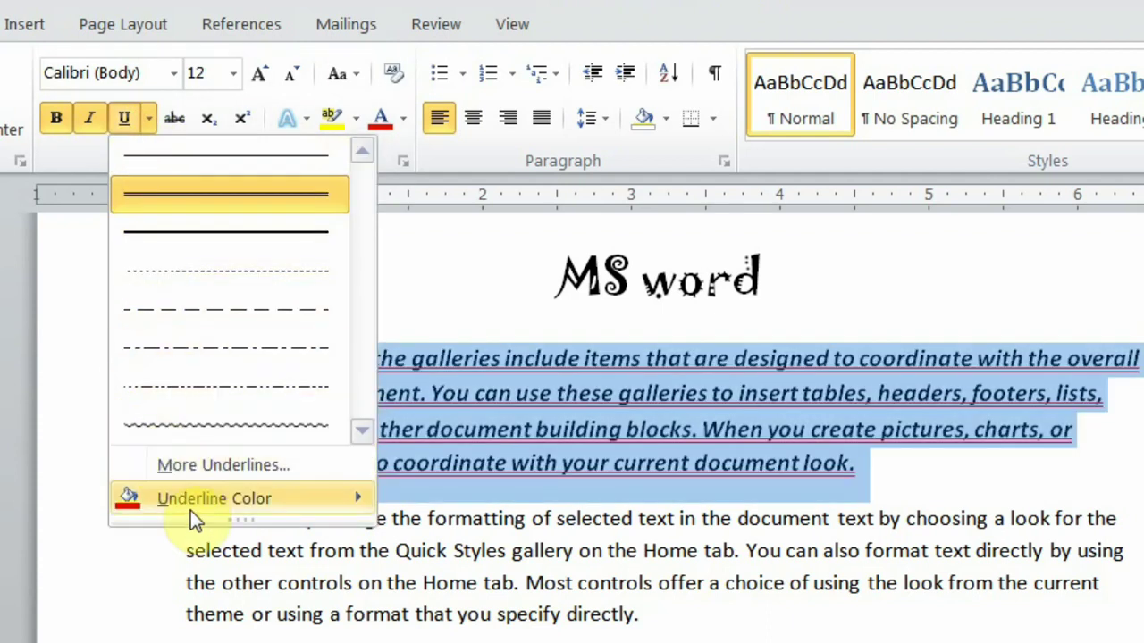
pyautogui.moveTo(217, 498)
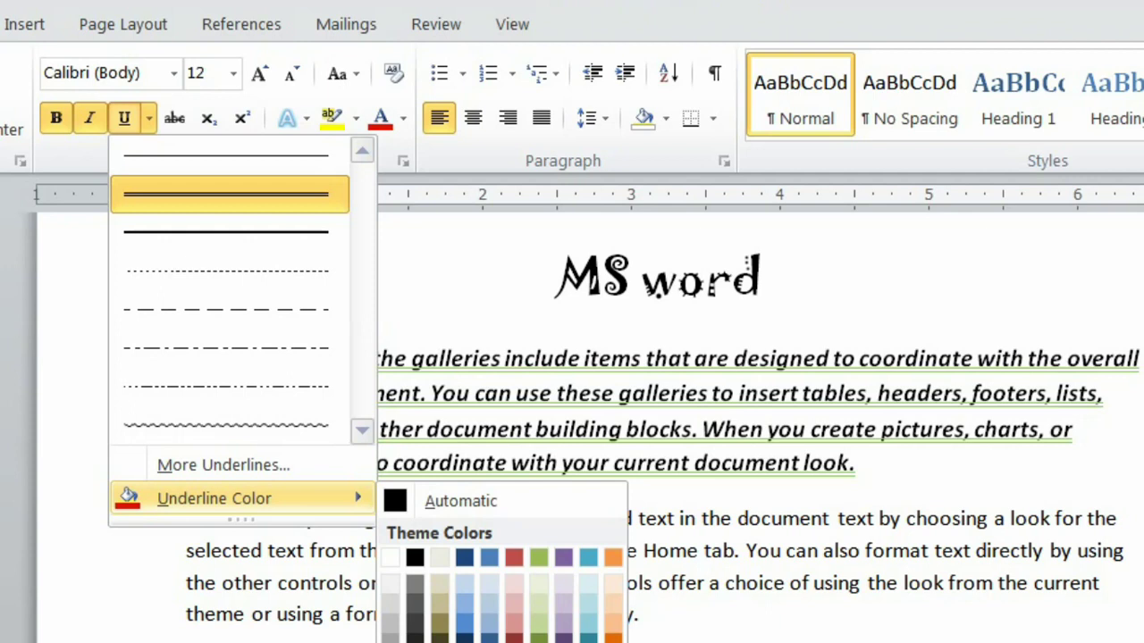
pyautogui.click(538, 606)
pyautogui.click(386, 398)
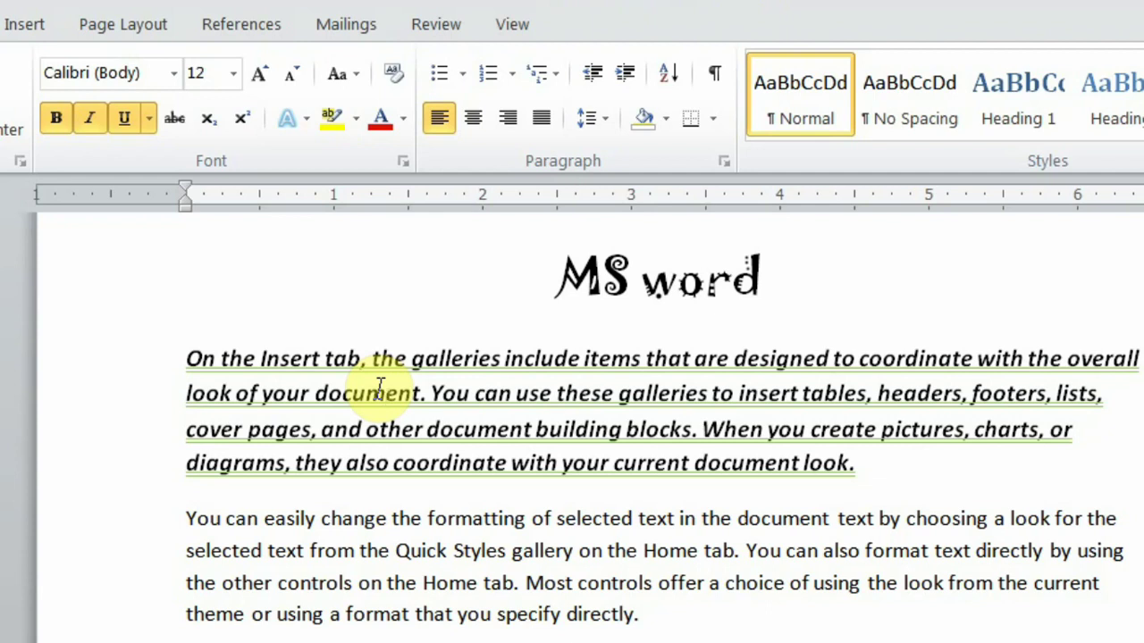
pyautogui.moveTo(181, 357); pyautogui.dragTo(853, 455)
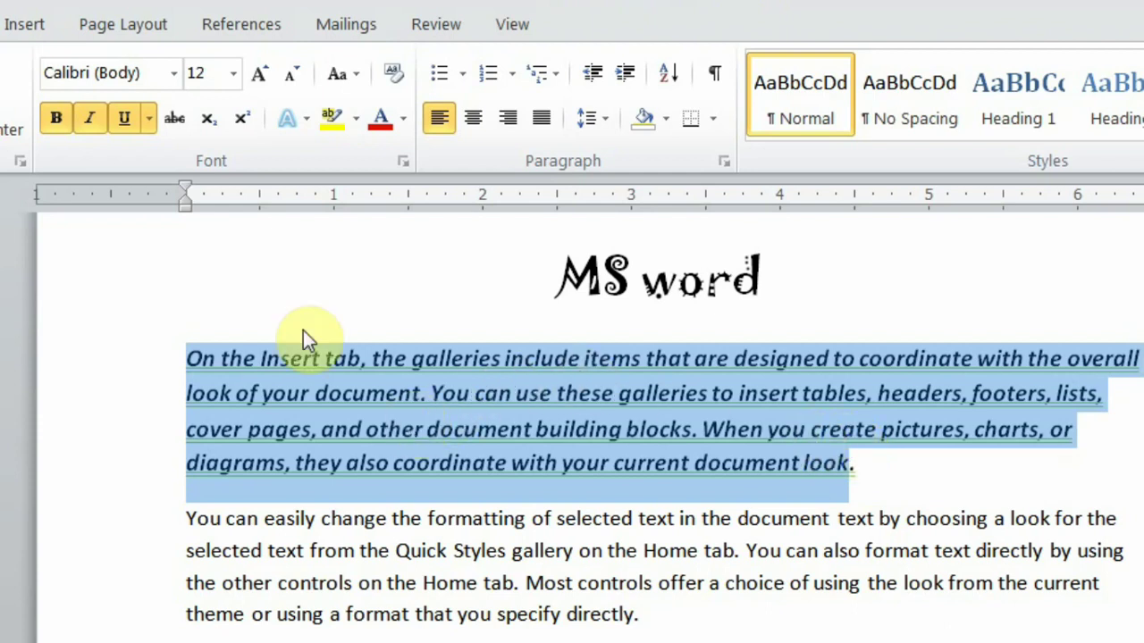
# - Turn off bold, italic and underline on the first paragraph with the ribbon buttons
pyautogui.click(54, 119)
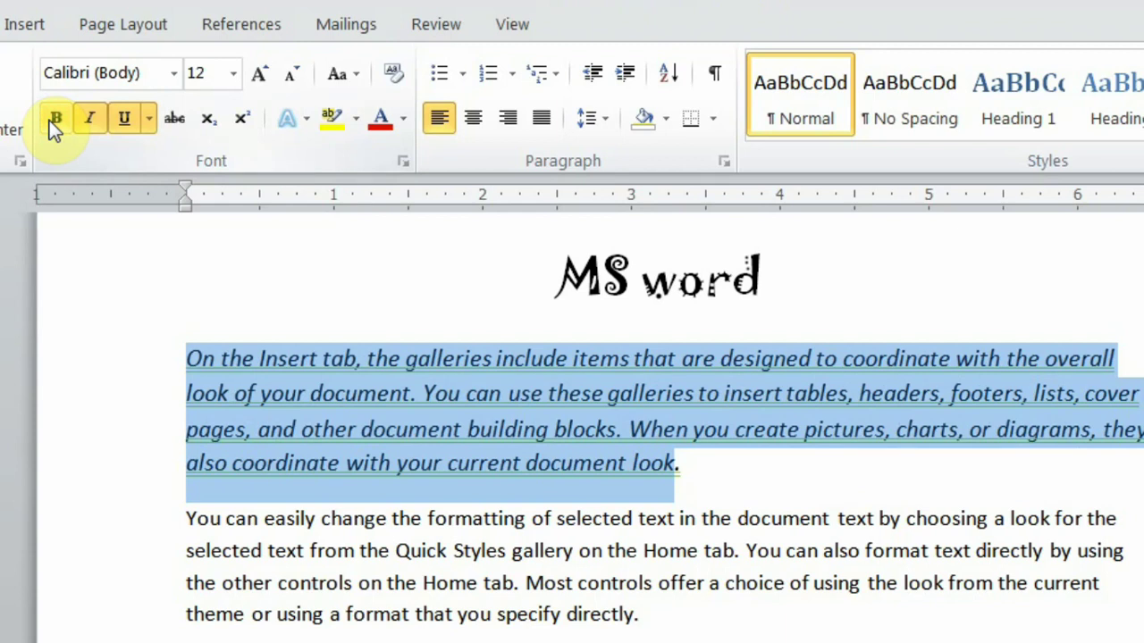
pyautogui.click(86, 116)
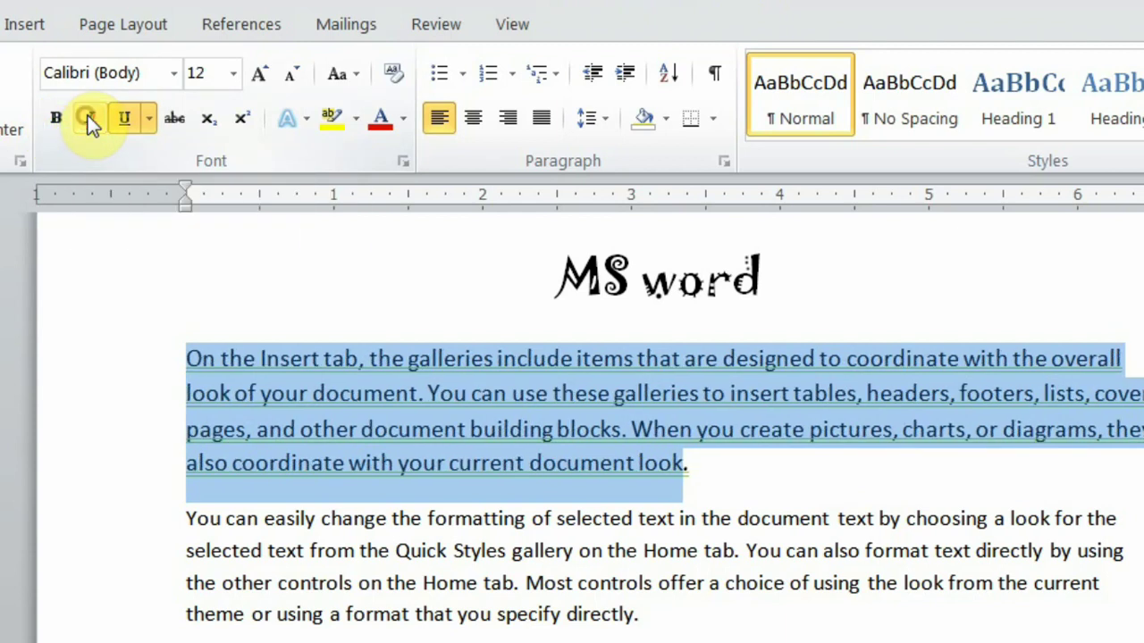
pyautogui.click(126, 119)
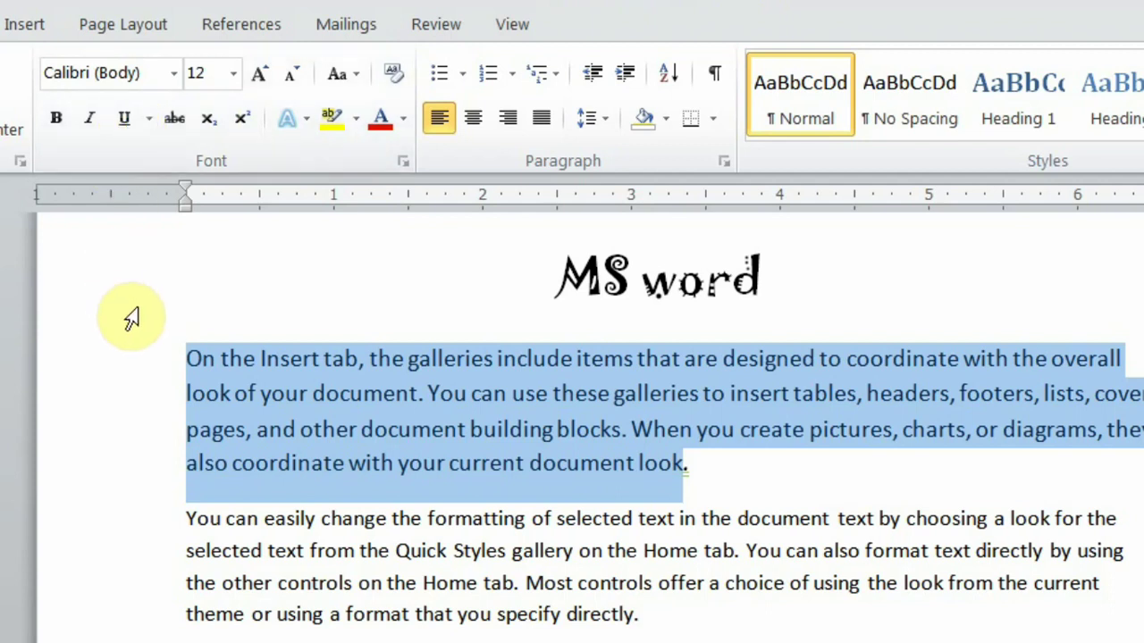
# - Toggle bold, italic and underline on and off again with Ctrl+B, Ctrl+I and Ctrl+U
pyautogui.hotkey('ctrl', 'b')
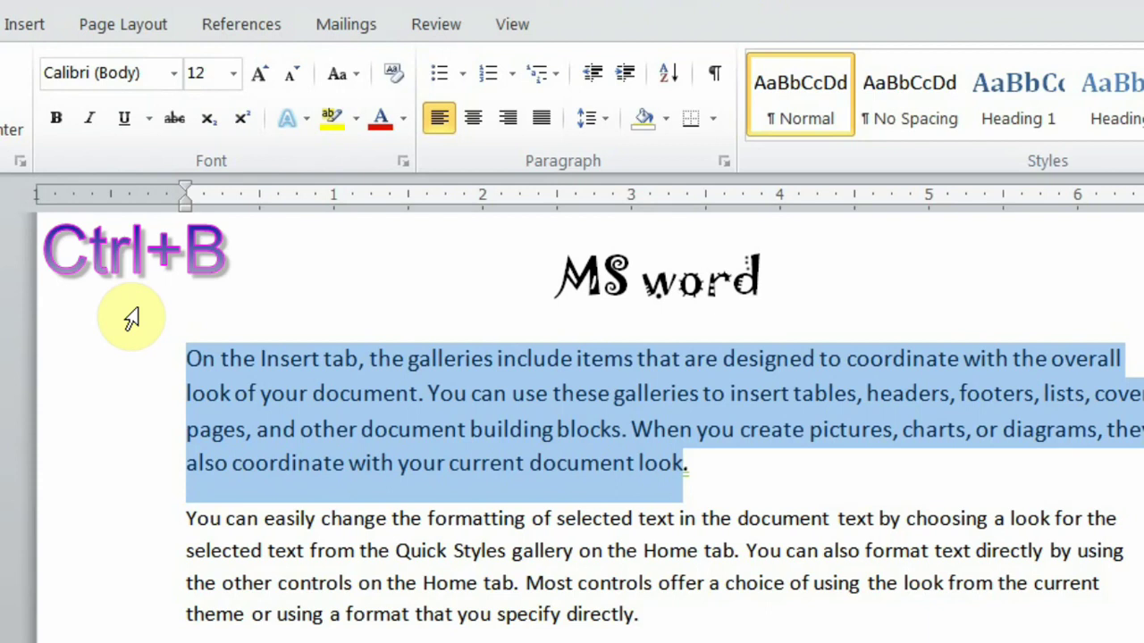
pyautogui.hotkey('ctrl', 'i')
pyautogui.hotkey('ctrl', 'u')
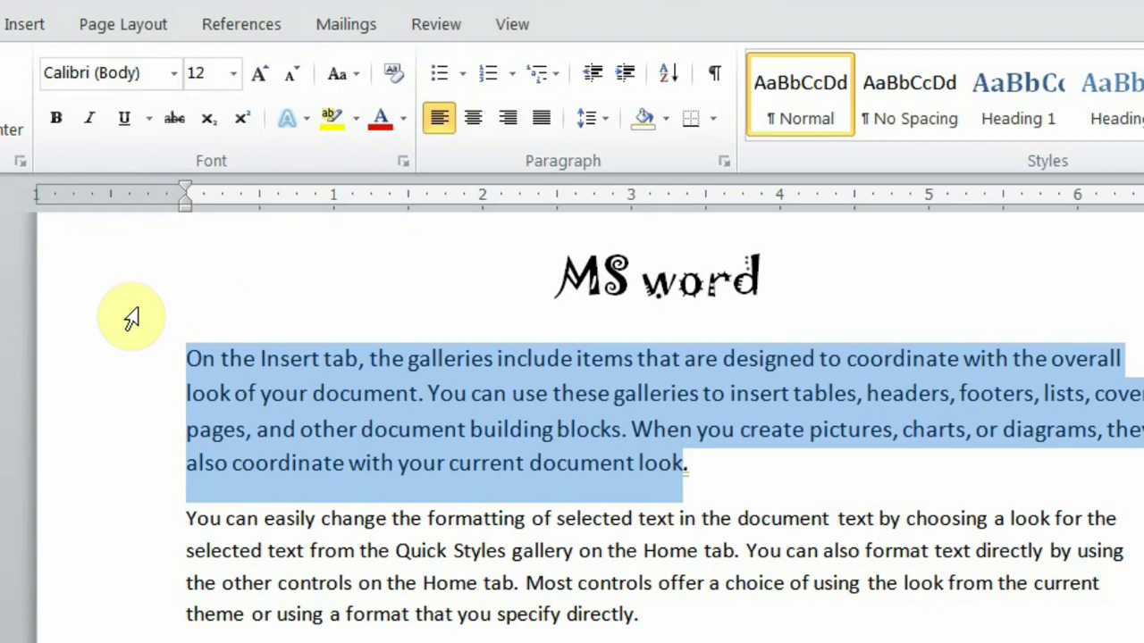
pyautogui.hotkey('ctrl', 'b')
pyautogui.hotkey('ctrl', 'i')
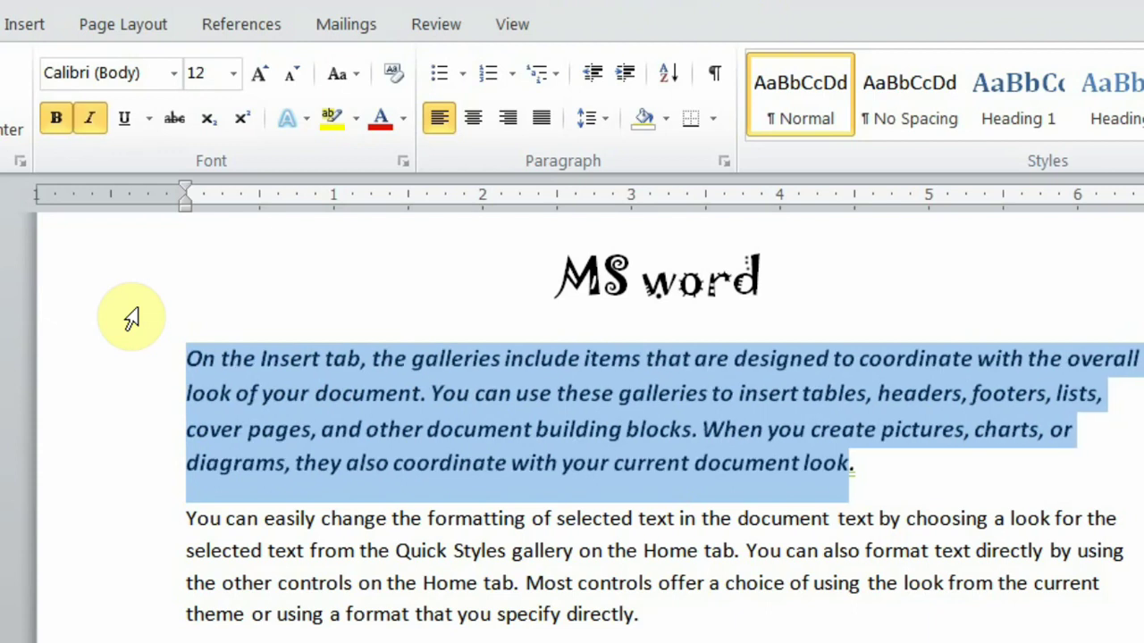
pyautogui.hotkey('ctrl', 'u')
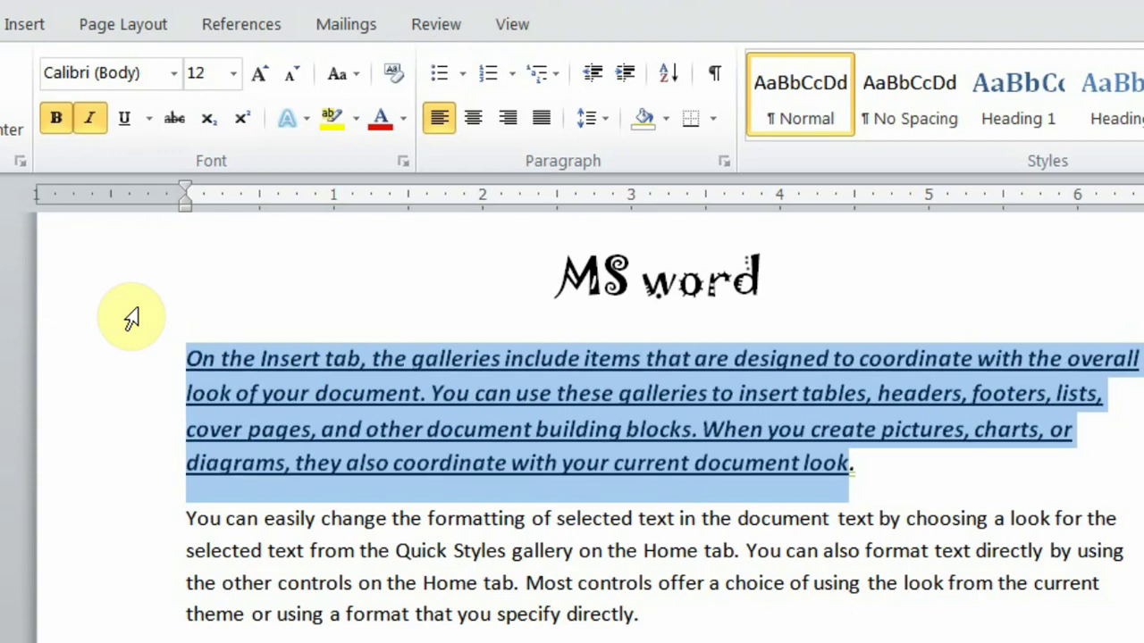
pyautogui.hotkey('ctrl', 'b')
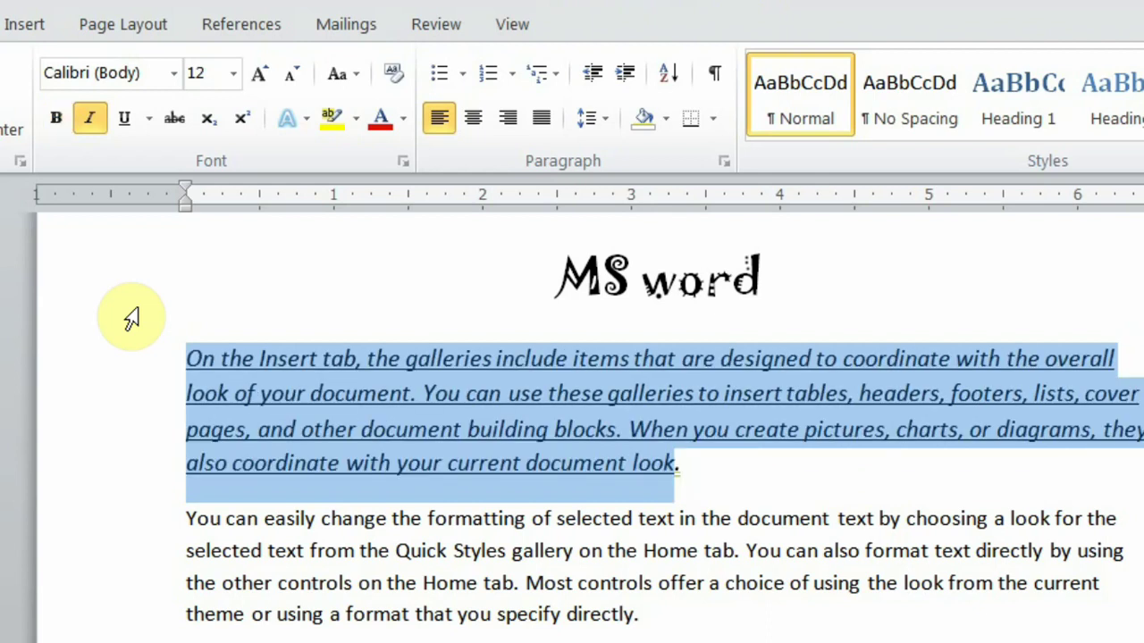
pyautogui.hotkey('ctrl', 'i')
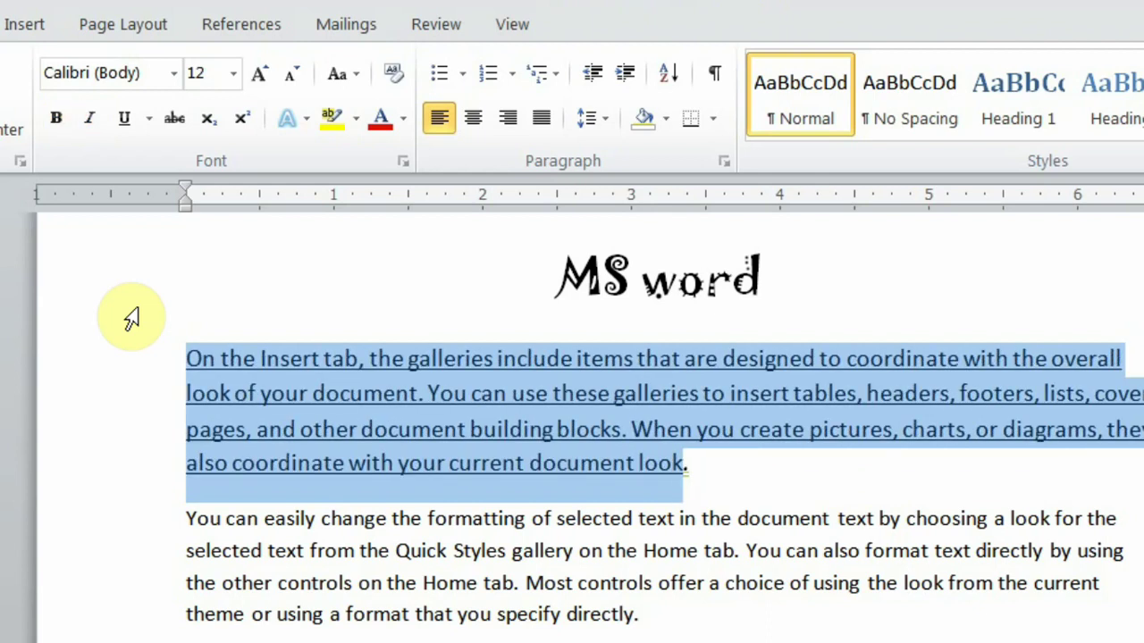
pyautogui.hotkey('ctrl', 'u')
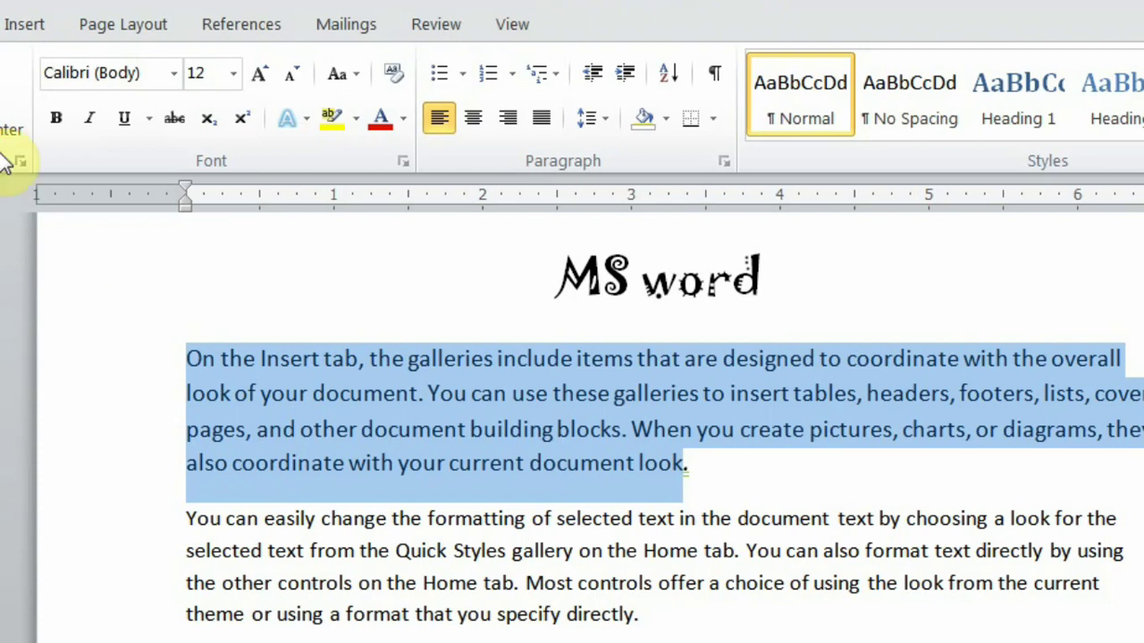
pyautogui.click(202, 300)
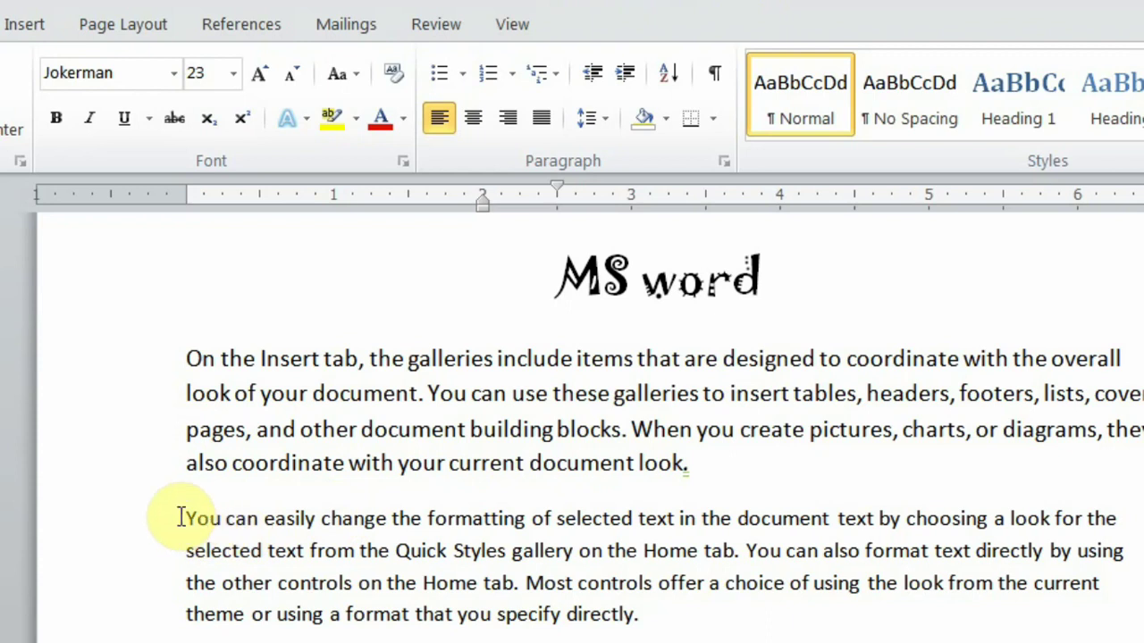
pyautogui.moveTo(181, 517); pyautogui.dragTo(1113, 510)
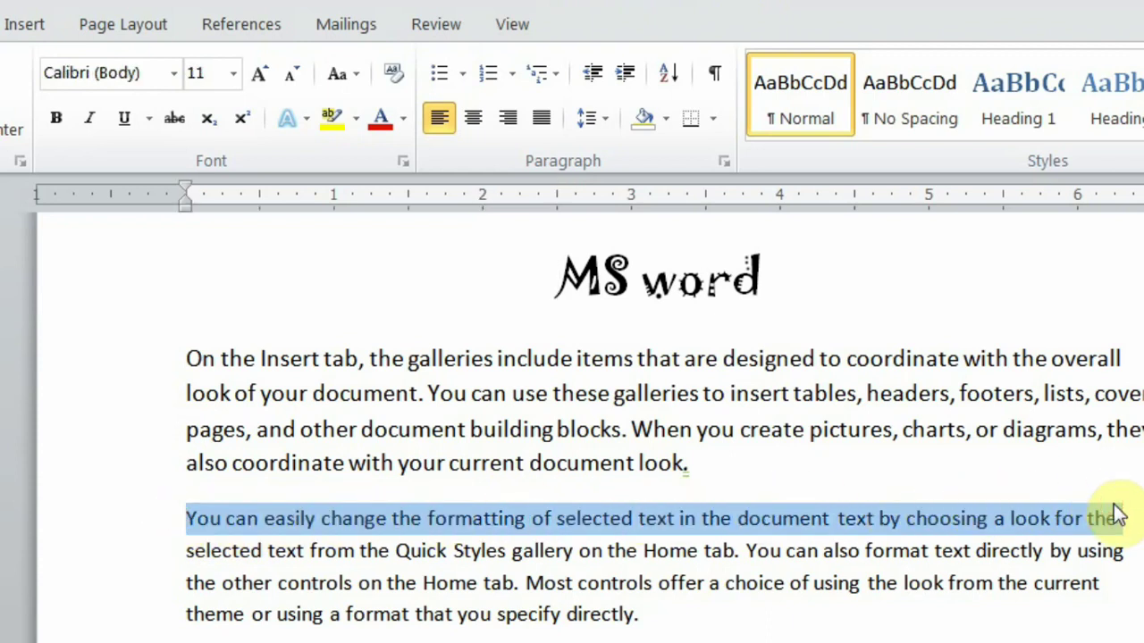
pyautogui.click(176, 125)
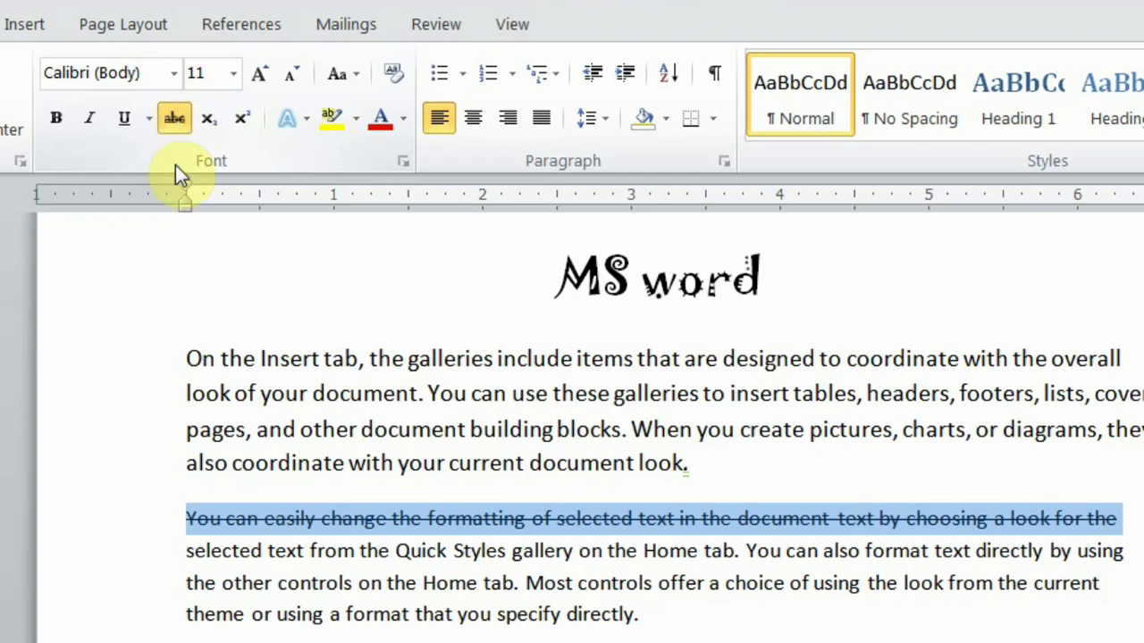
pyautogui.click(207, 520)
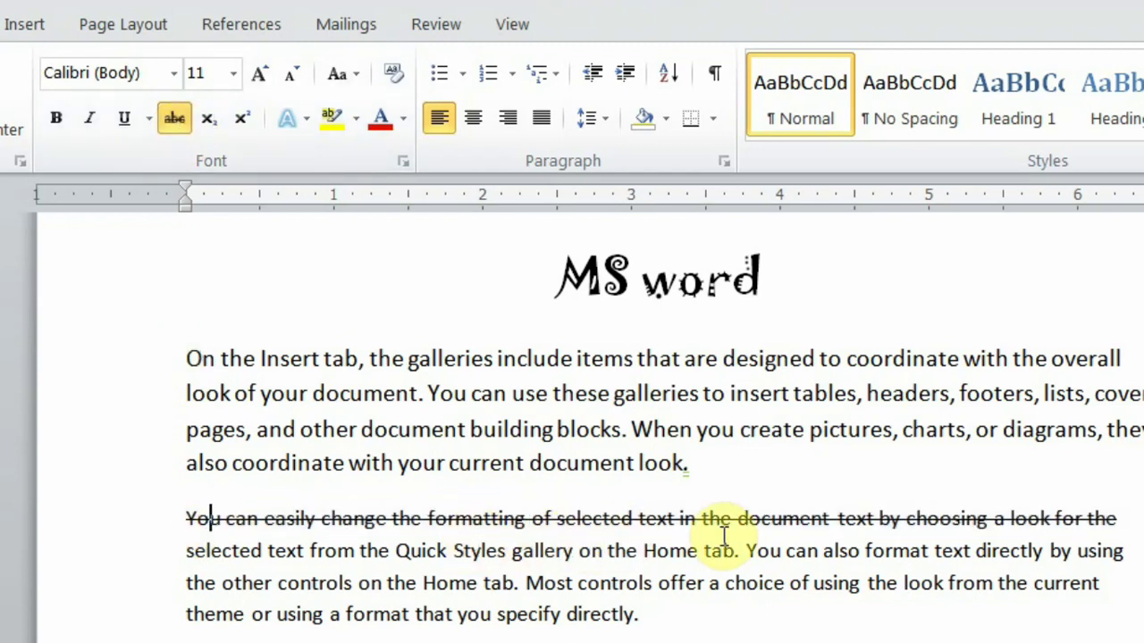
pyautogui.click(97, 525)
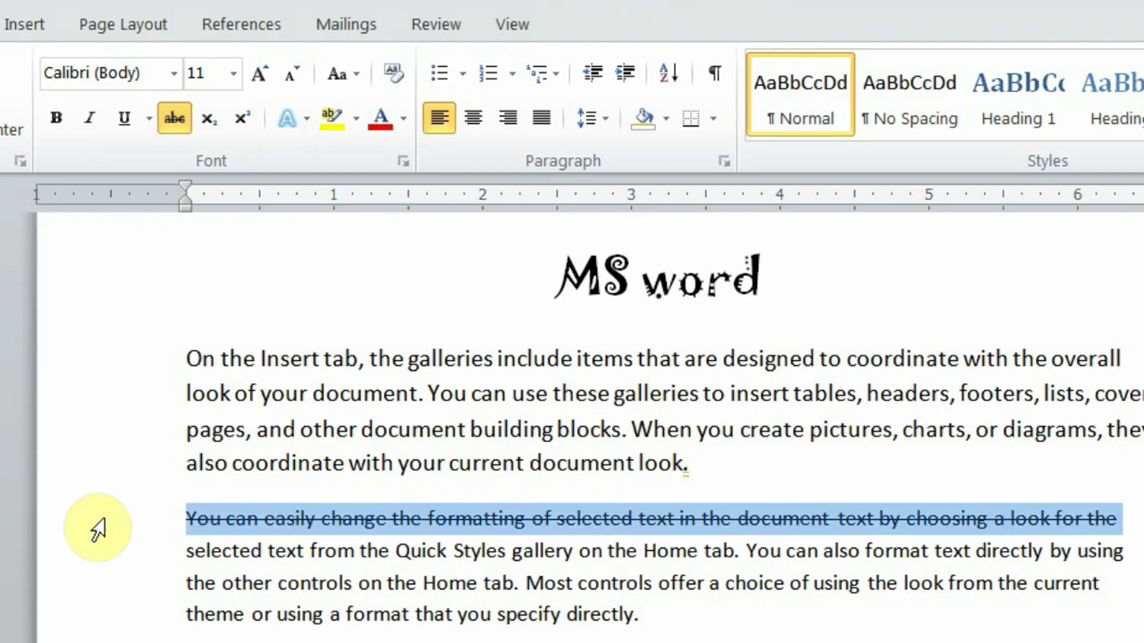
pyautogui.click(178, 122)
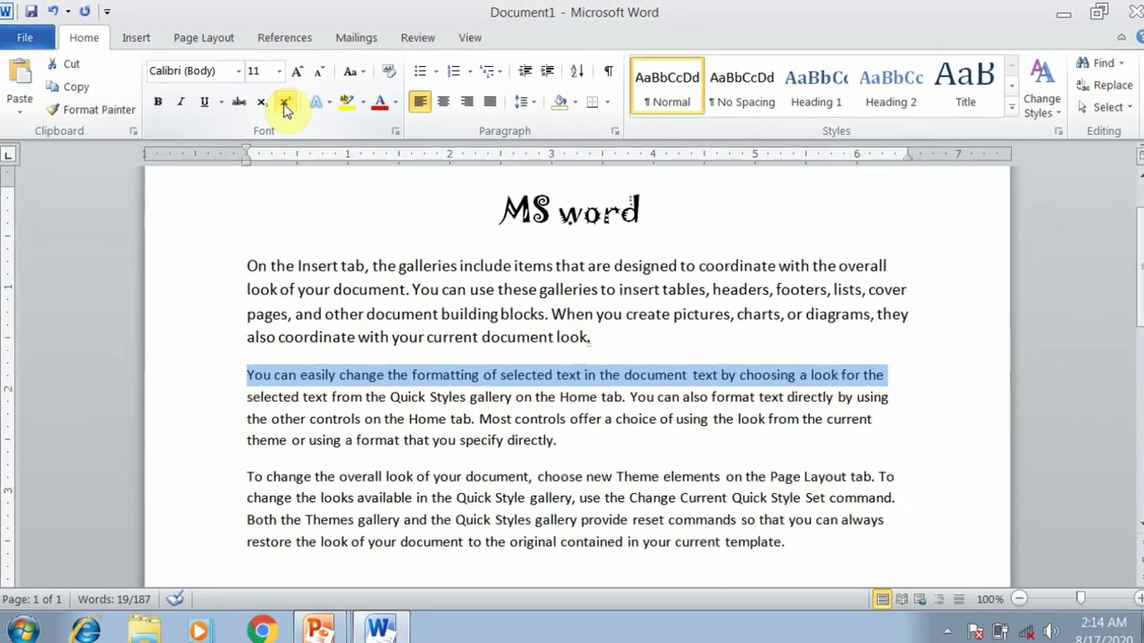
# - Add a new paragraph after "template." reading "H2so4"
pyautogui.click(398, 477)
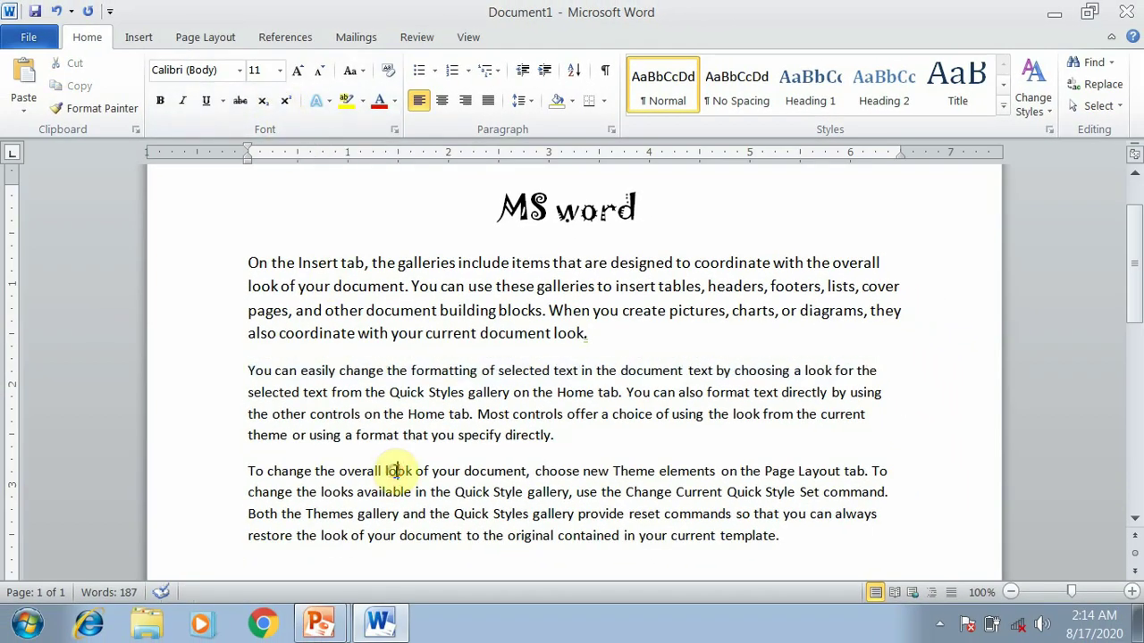
pyautogui.scroll(-3, 398, 471)
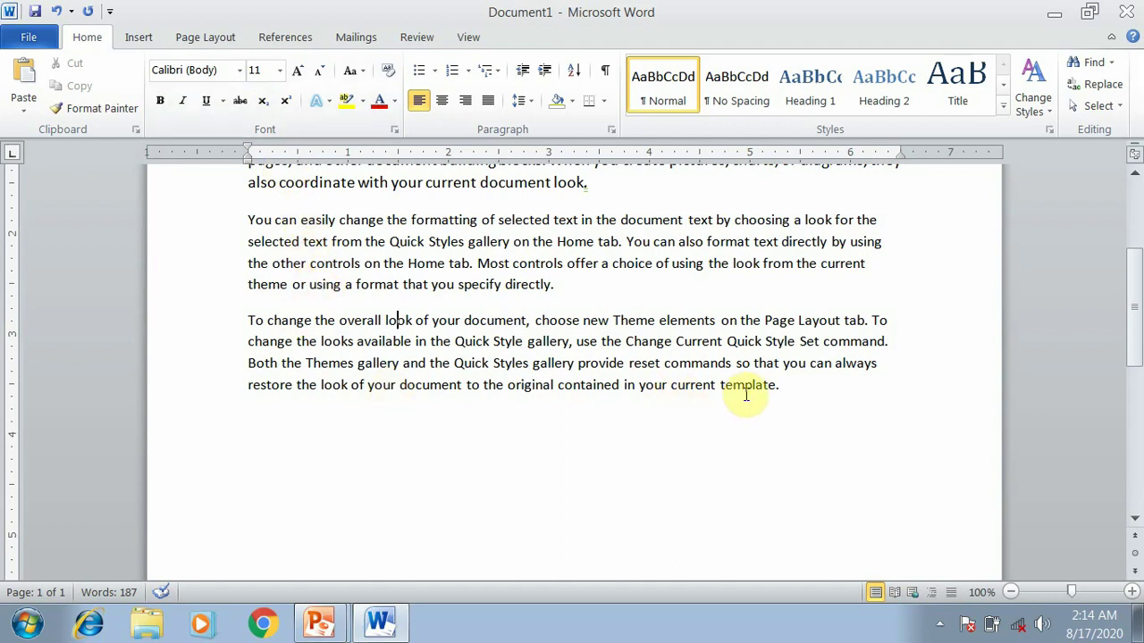
pyautogui.click(796, 391)
pyautogui.press('Return')
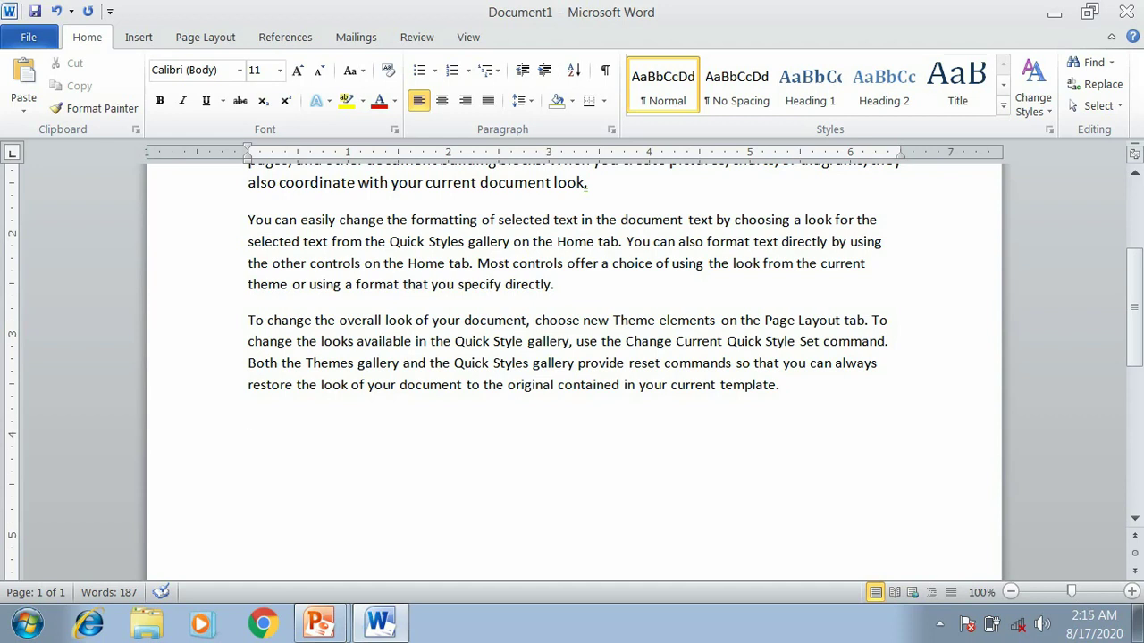
pyautogui.write('H2so4')
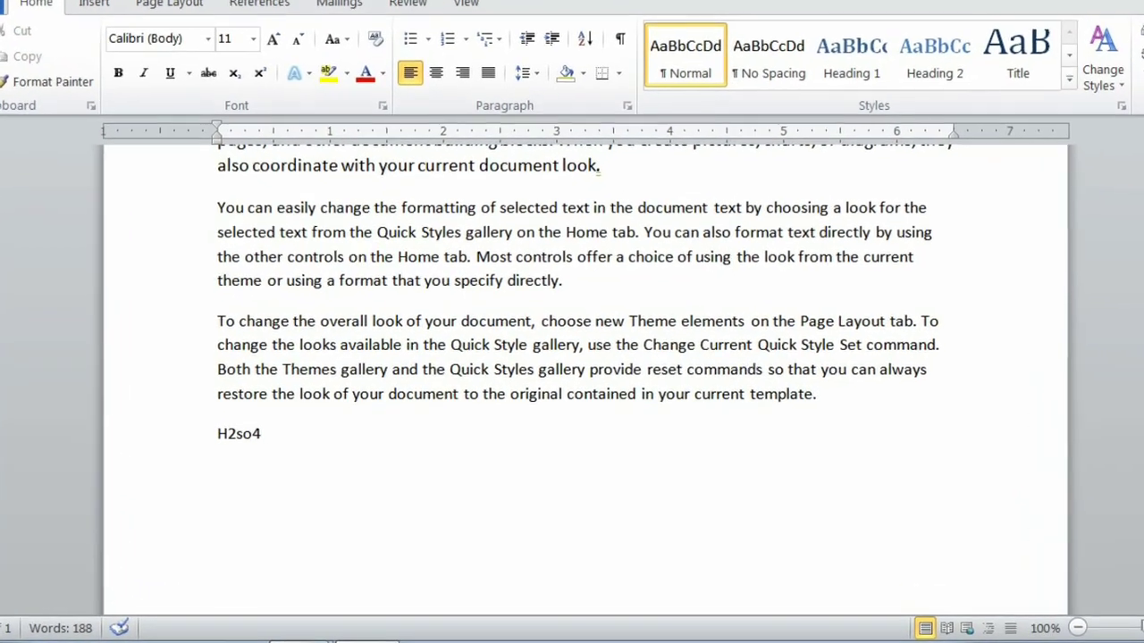
# - Replace it with "H2SO4" in capitals and enlarge its font size
pyautogui.press('BackSpace')
pyautogui.press('BackSpace')
pyautogui.press('BackSpace')
pyautogui.press('BackSpace')
pyautogui.press('BackSpace')
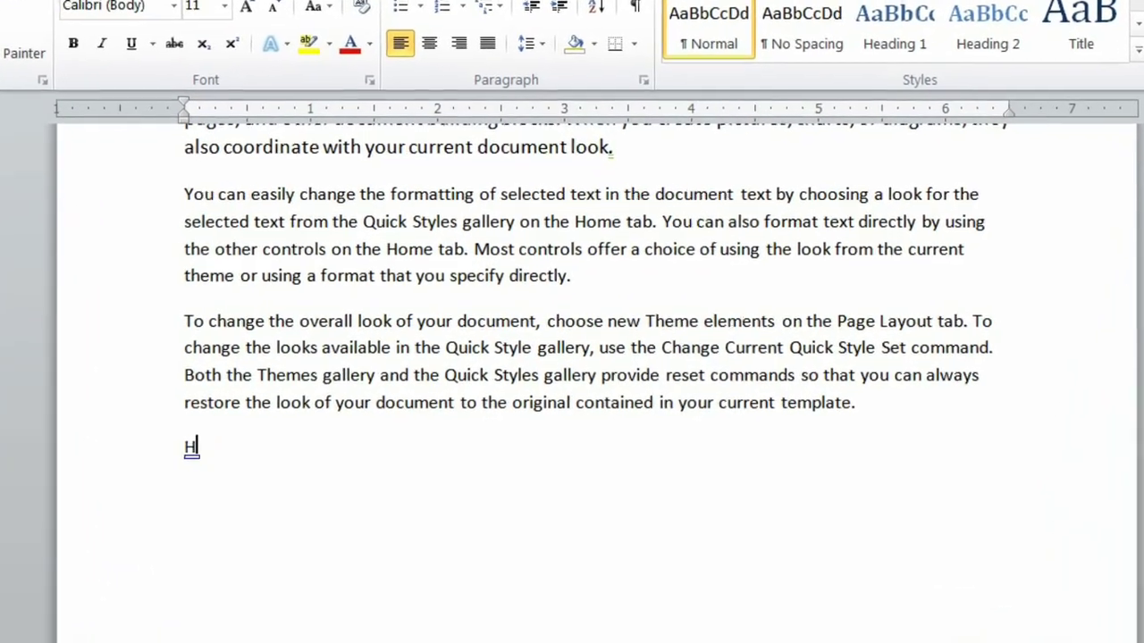
pyautogui.write('H2SO4')
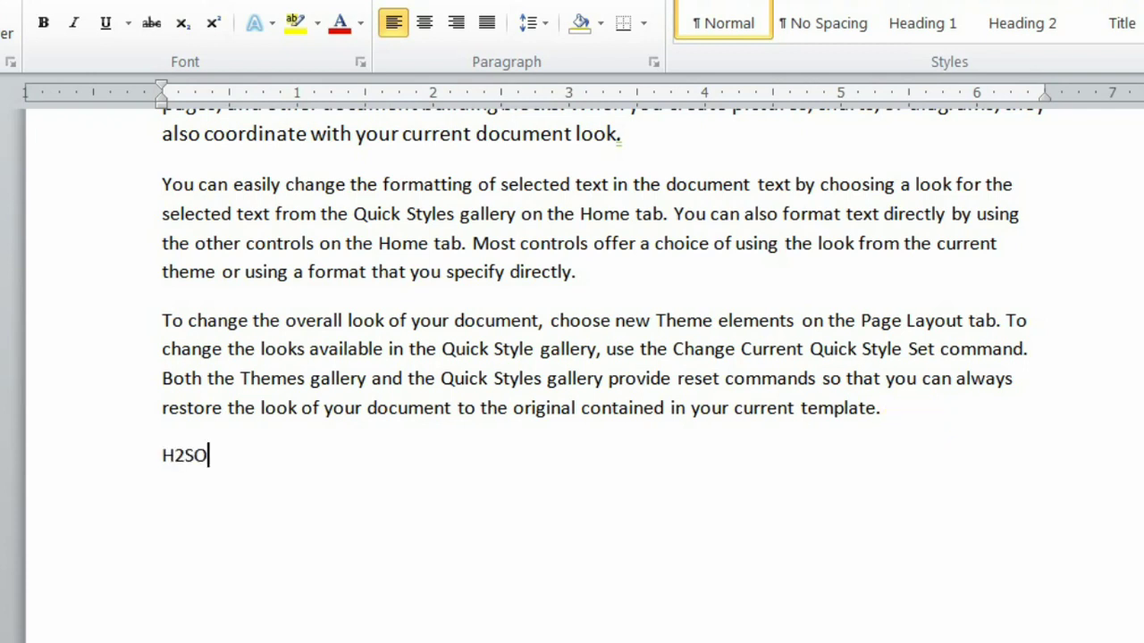
pyautogui.hotkey('shift', 'Left')
pyautogui.hotkey('shift', 'Left')
pyautogui.hotkey('shift', 'Left')
pyautogui.hotkey('shift', 'Left')
pyautogui.hotkey('shift', 'Left')
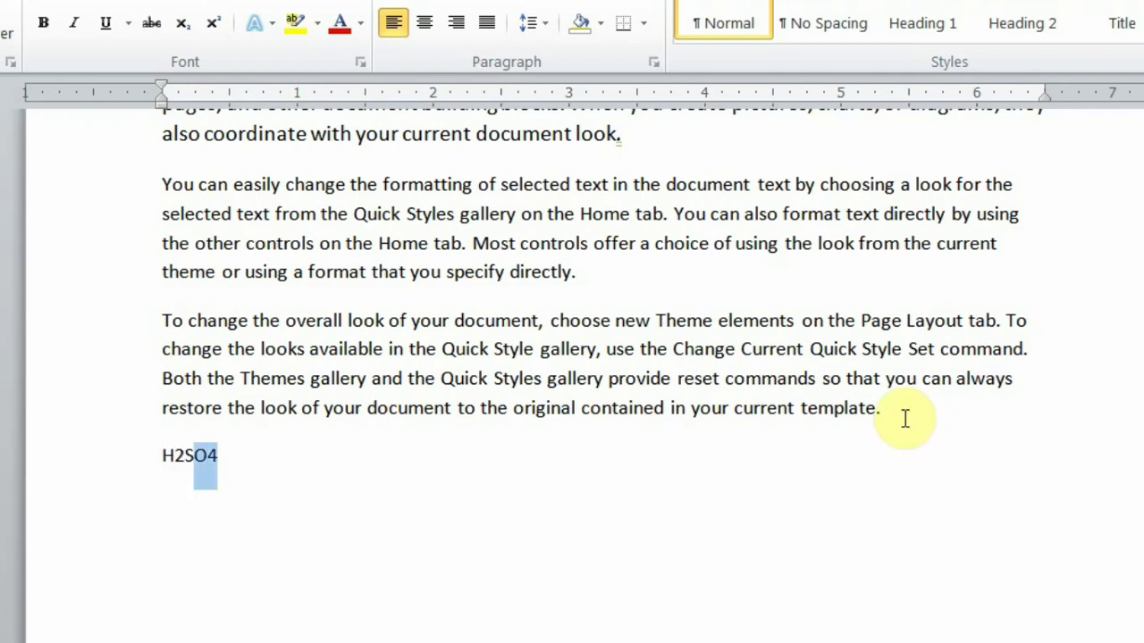
pyautogui.hotkey('ctrl', 'shift', '.')
pyautogui.hotkey('ctrl', 'shift', '.')
pyautogui.hotkey('ctrl', 'shift', '.')
pyautogui.hotkey('ctrl', 'shift', '.')
pyautogui.hotkey('ctrl', 'shift', '.')
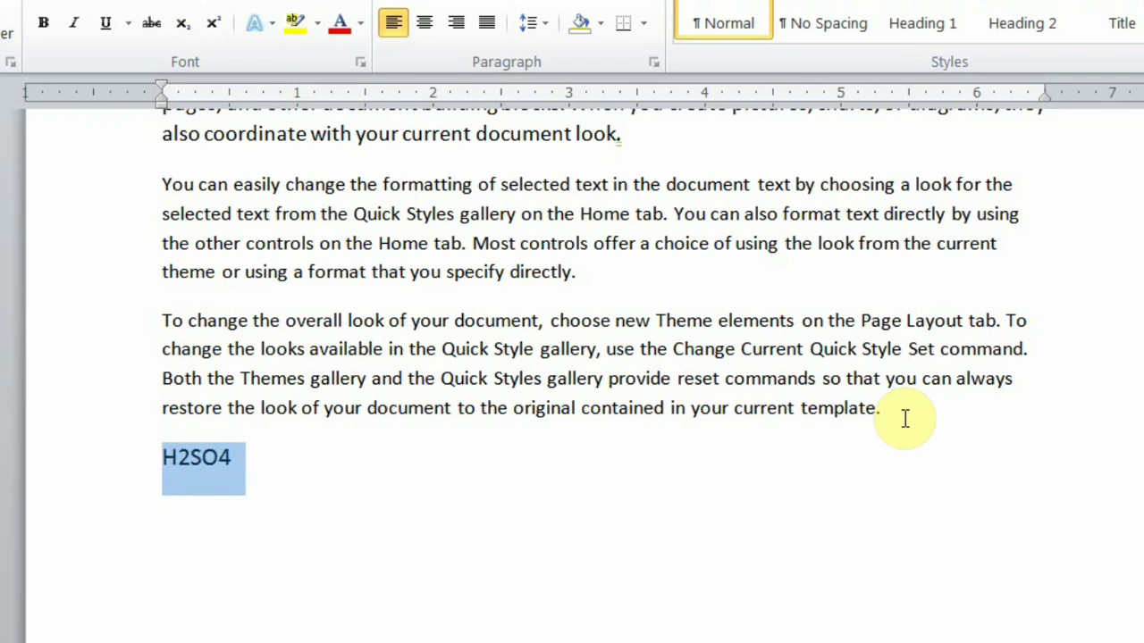
pyautogui.press('Left')
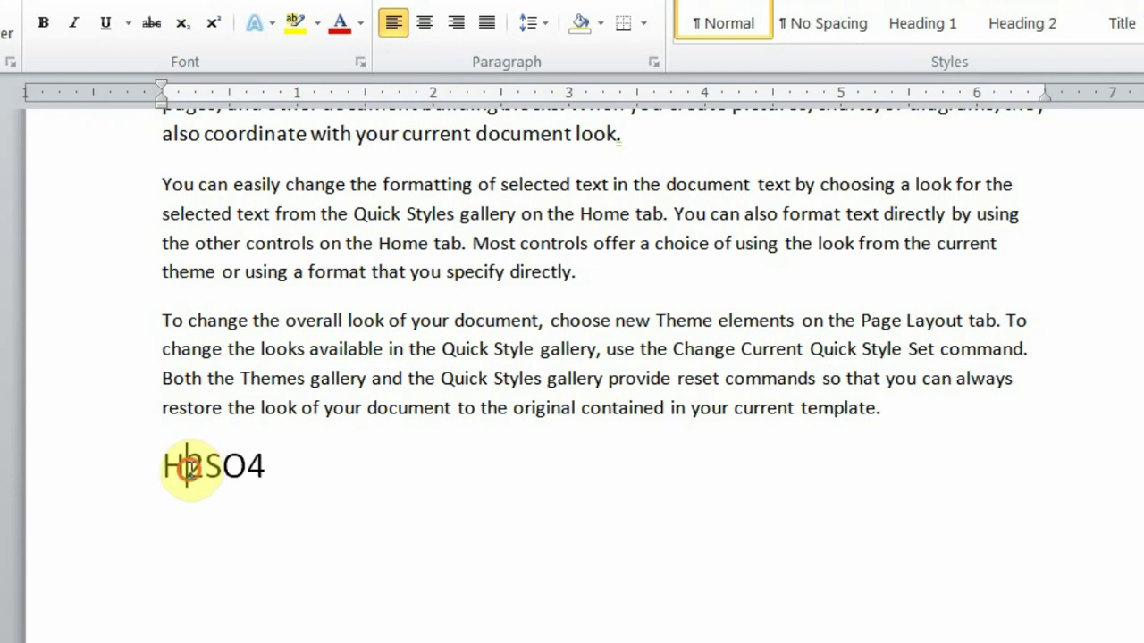
# - Subscript the 2 and the 4 in H2SO4 using the Subscript button
pyautogui.moveTo(185, 466); pyautogui.dragTo(204, 472)
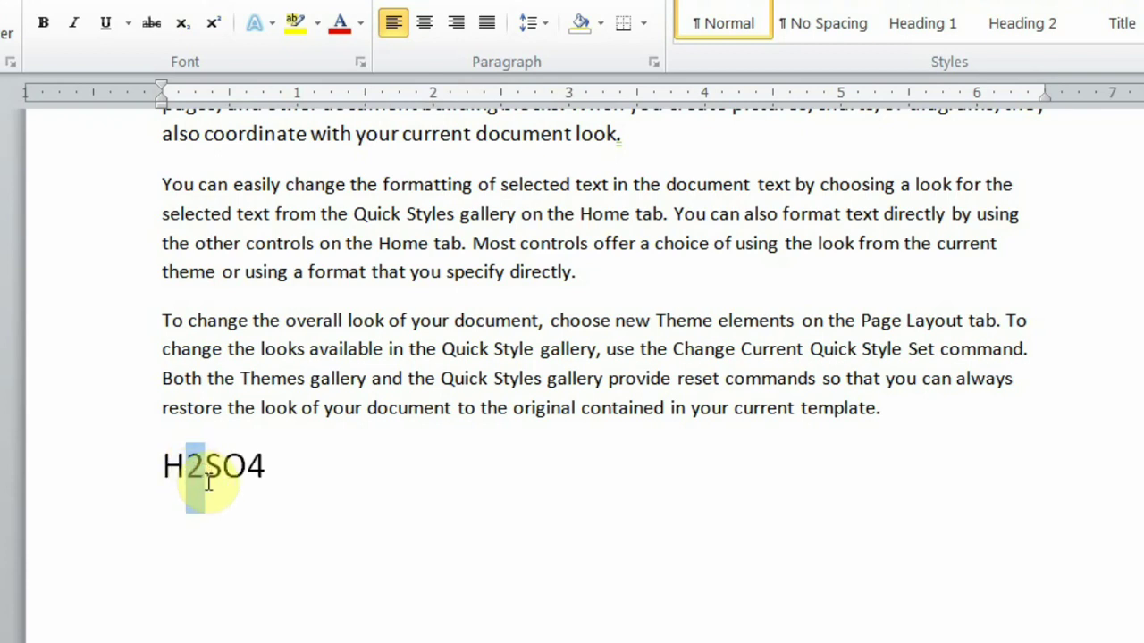
pyautogui.click(185, 27)
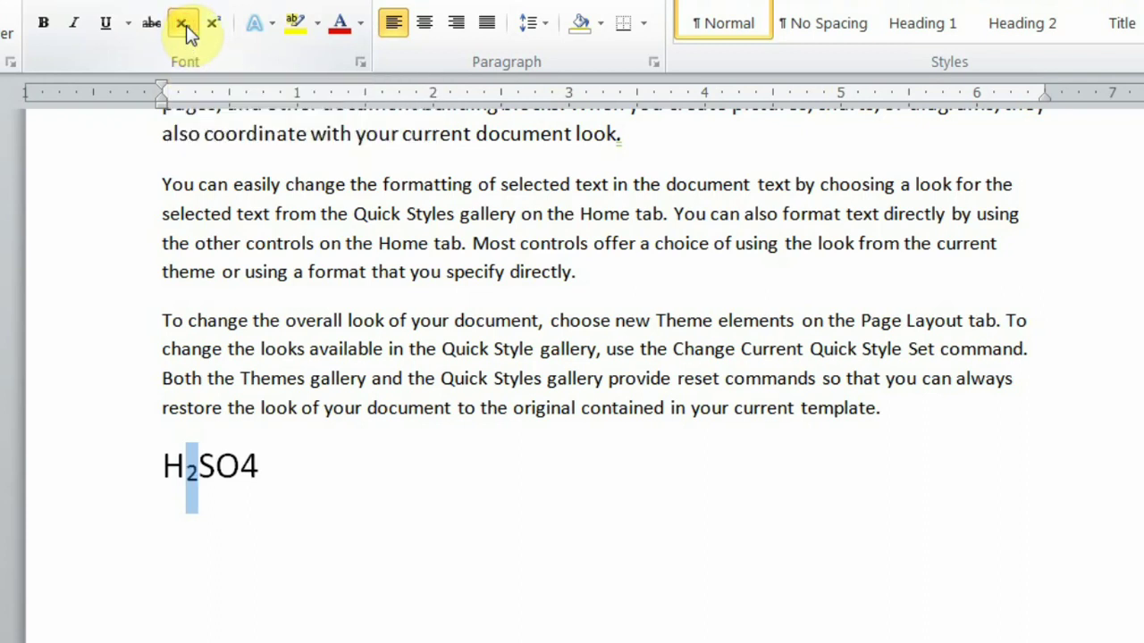
pyautogui.click(290, 467)
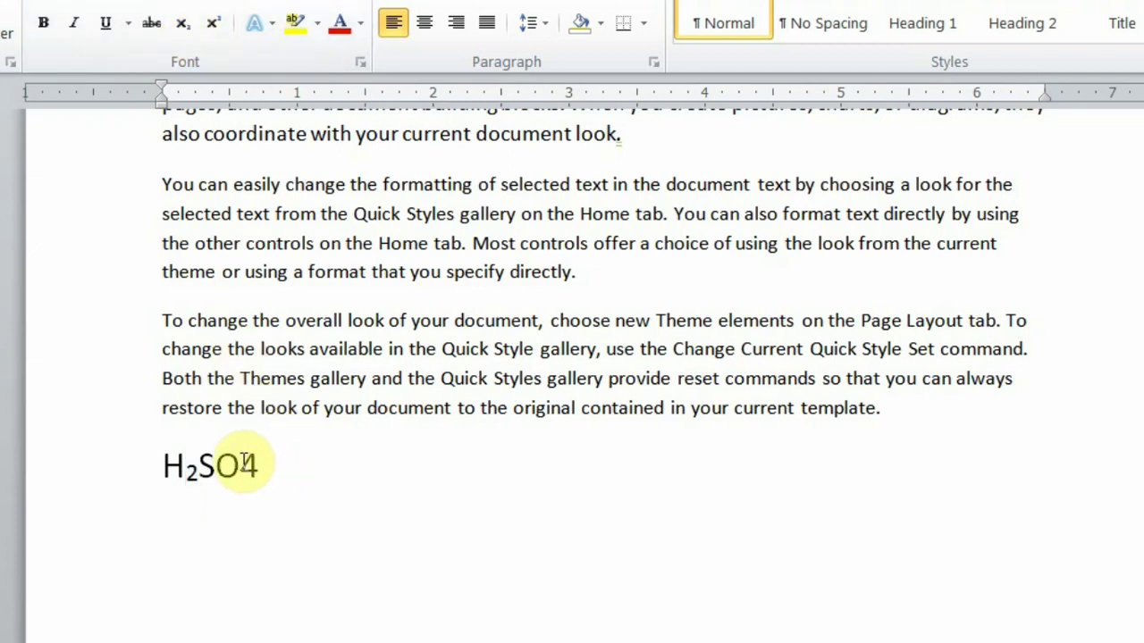
pyautogui.moveTo(241, 463); pyautogui.dragTo(268, 459)
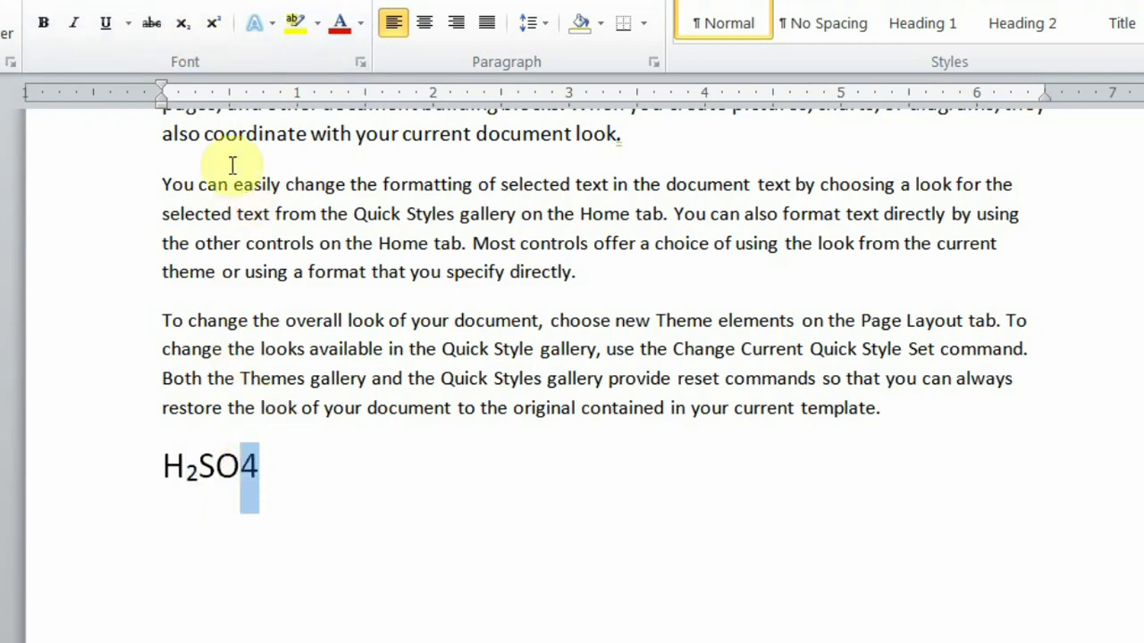
pyautogui.click(183, 29)
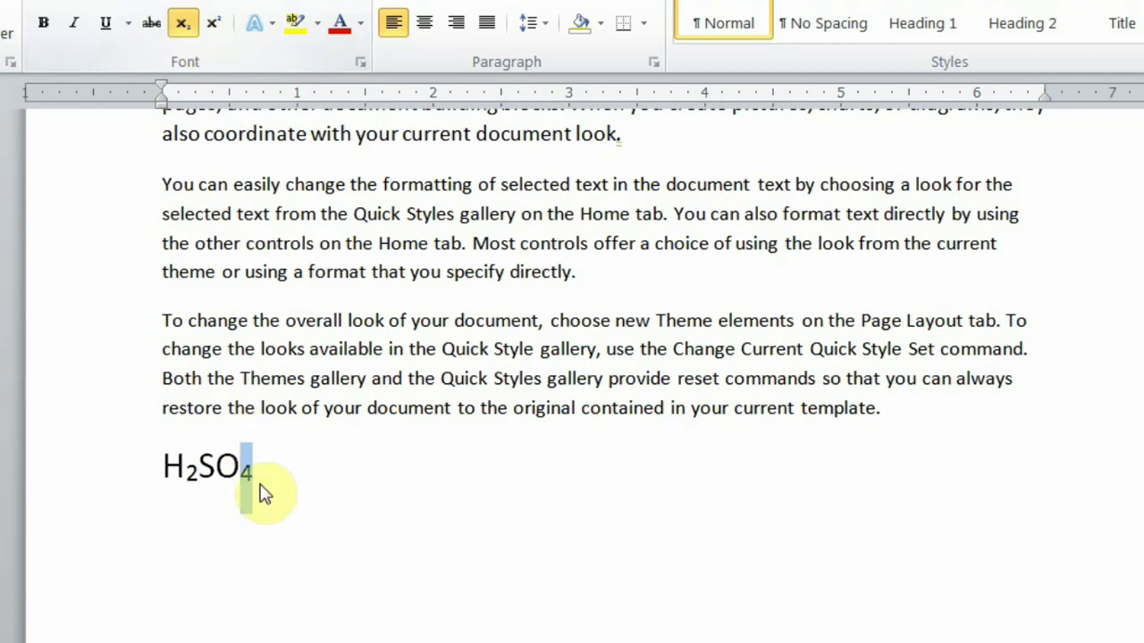
pyautogui.click(305, 505)
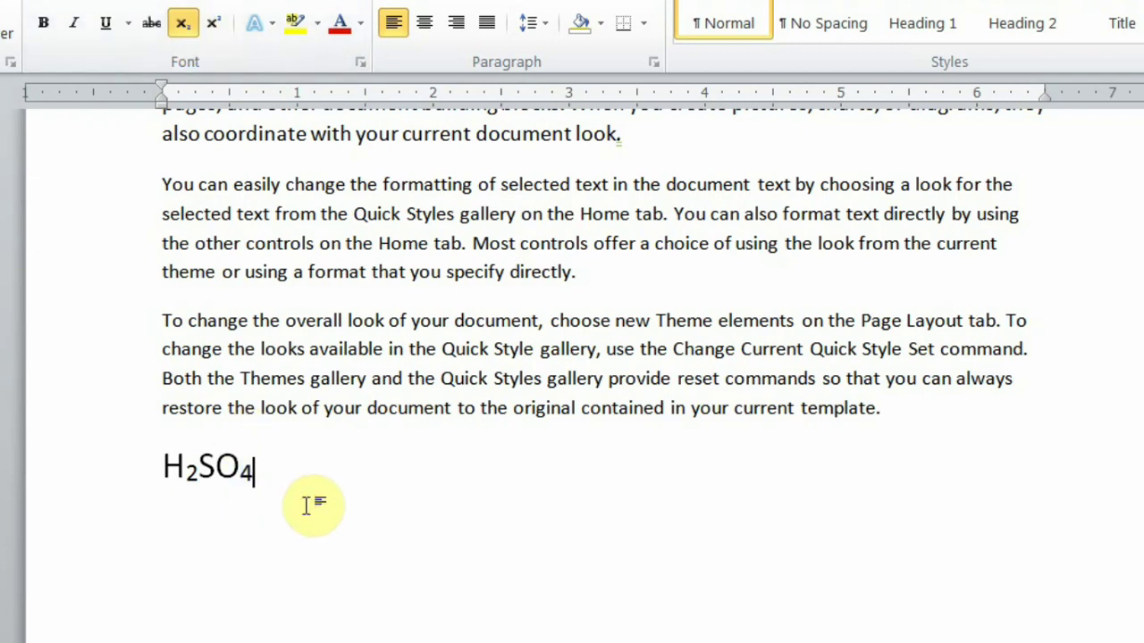
# - Redo the subscripts with Ctrl+Z and Ctrl+=, ending with the 4 subscripted
pyautogui.click(185, 470)
pyautogui.hotkey('ctrl', 'z')
pyautogui.hotkey('ctrl', 'z')
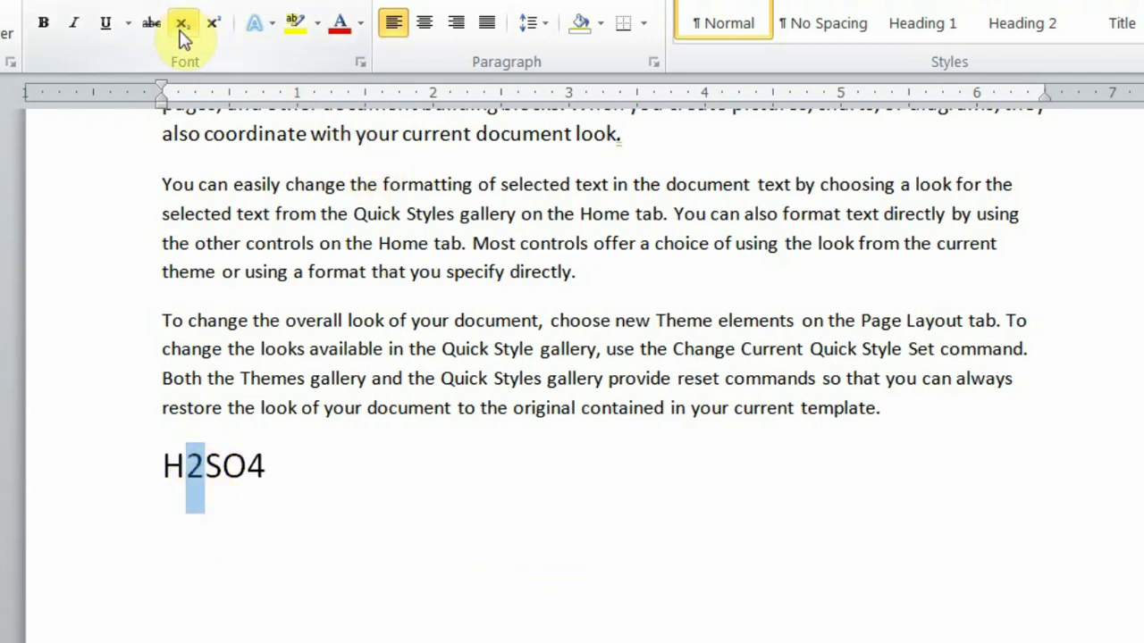
pyautogui.hotkey('ctrl', '=')
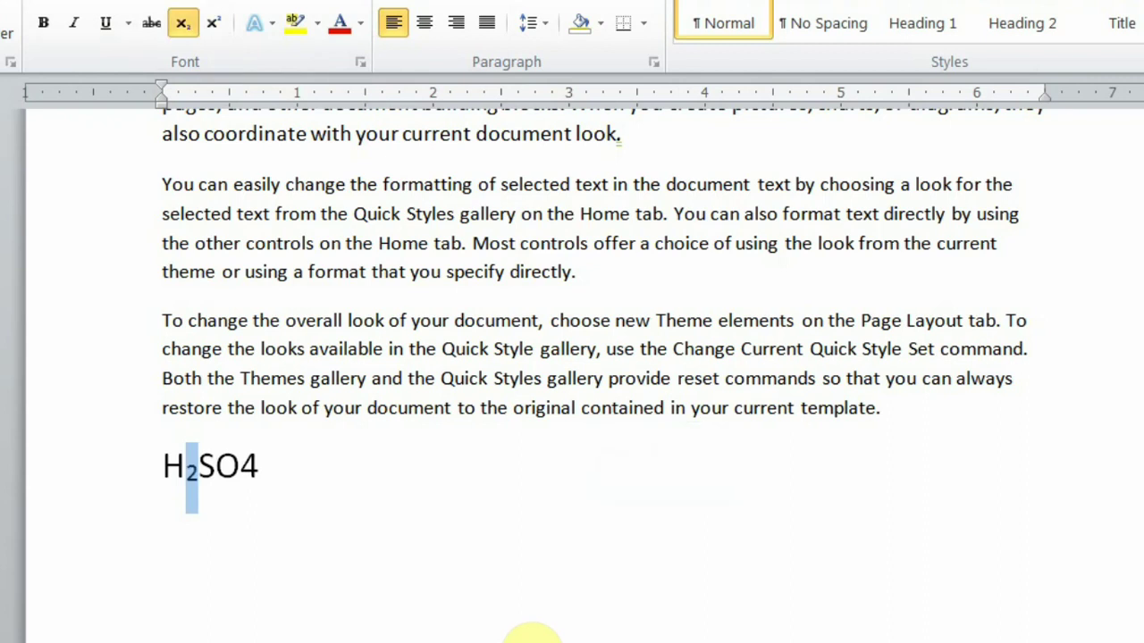
pyautogui.hotkey('ctrl', '=')
pyautogui.hotkey('ctrl', '=')
pyautogui.press('Right')
pyautogui.press('Right')
pyautogui.press('Right')
pyautogui.hotkey('shift', 'Right')
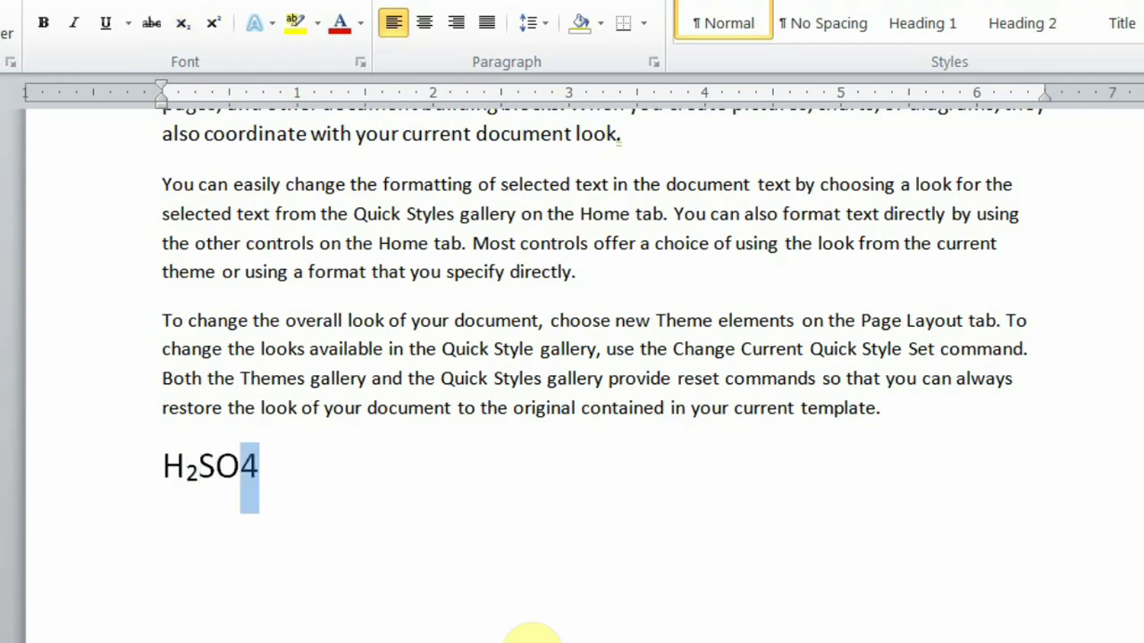
pyautogui.hotkey('ctrl', '=')
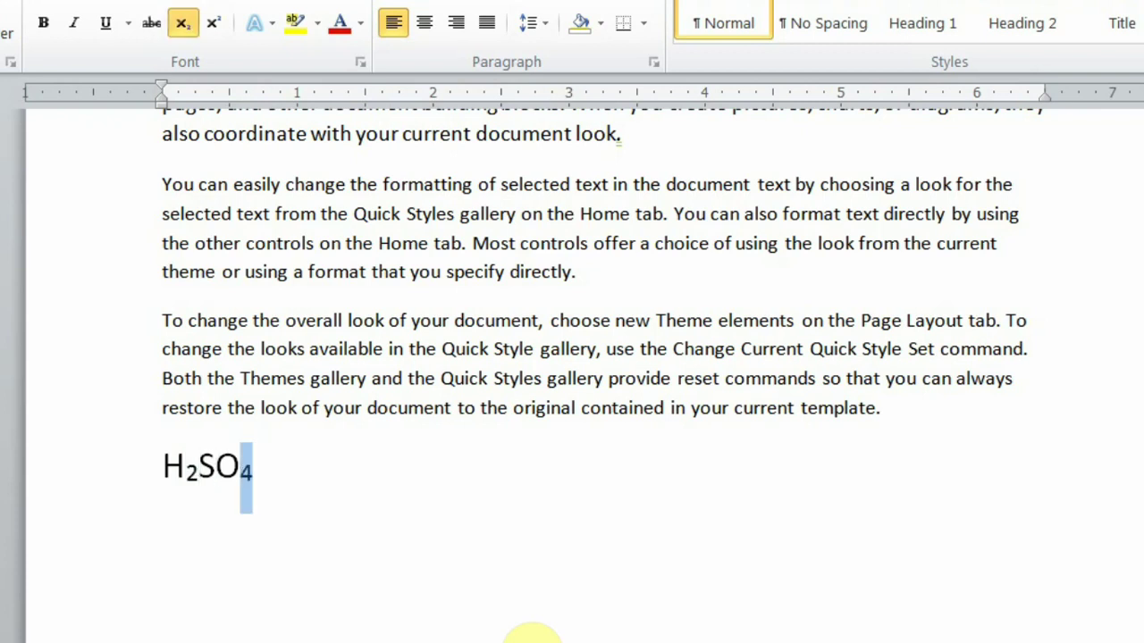
# - Add an "X2" line below H₂SO₄ and superscript the 2 with Ctrl+Shift+=
pyautogui.click(340, 507)
pyautogui.press('Return')
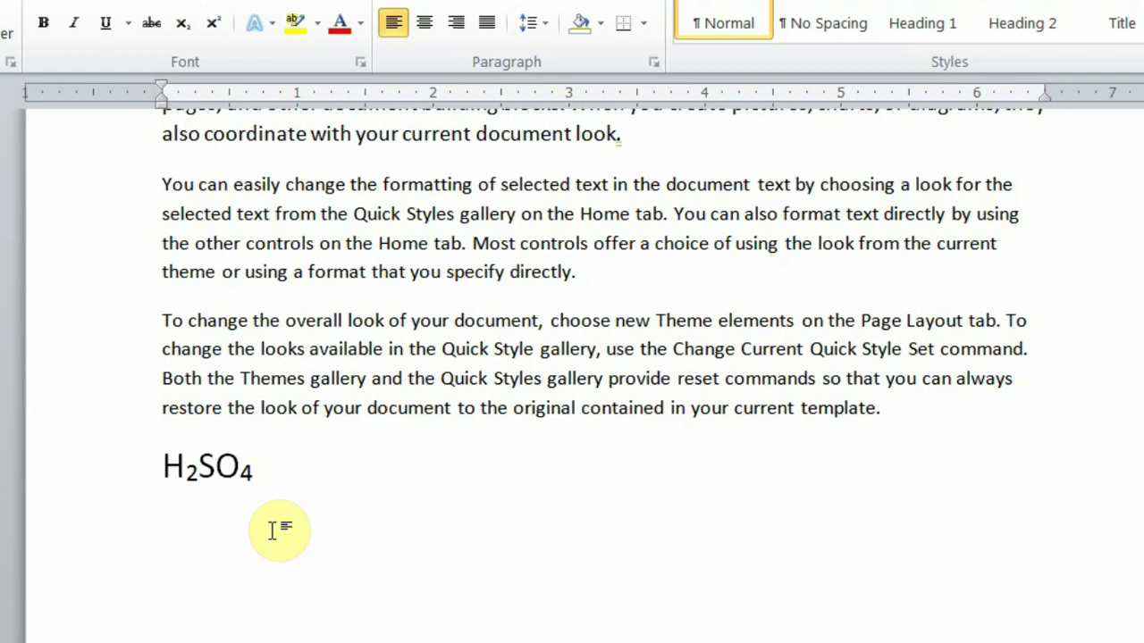
pyautogui.write('X')
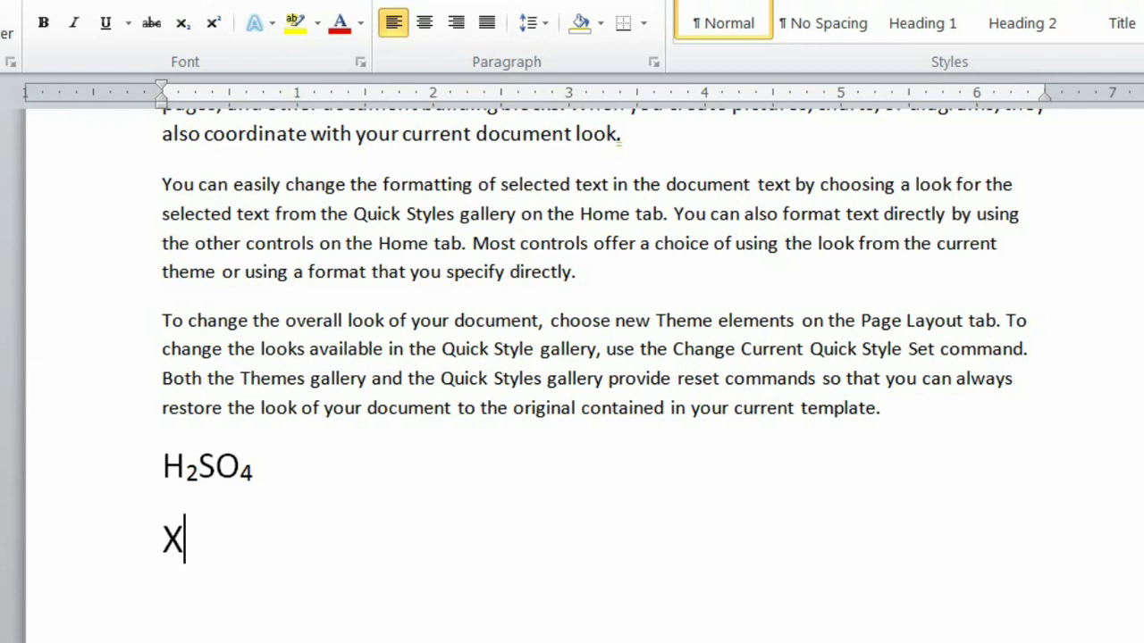
pyautogui.write('2')
pyautogui.hotkey('shift', 'Left')
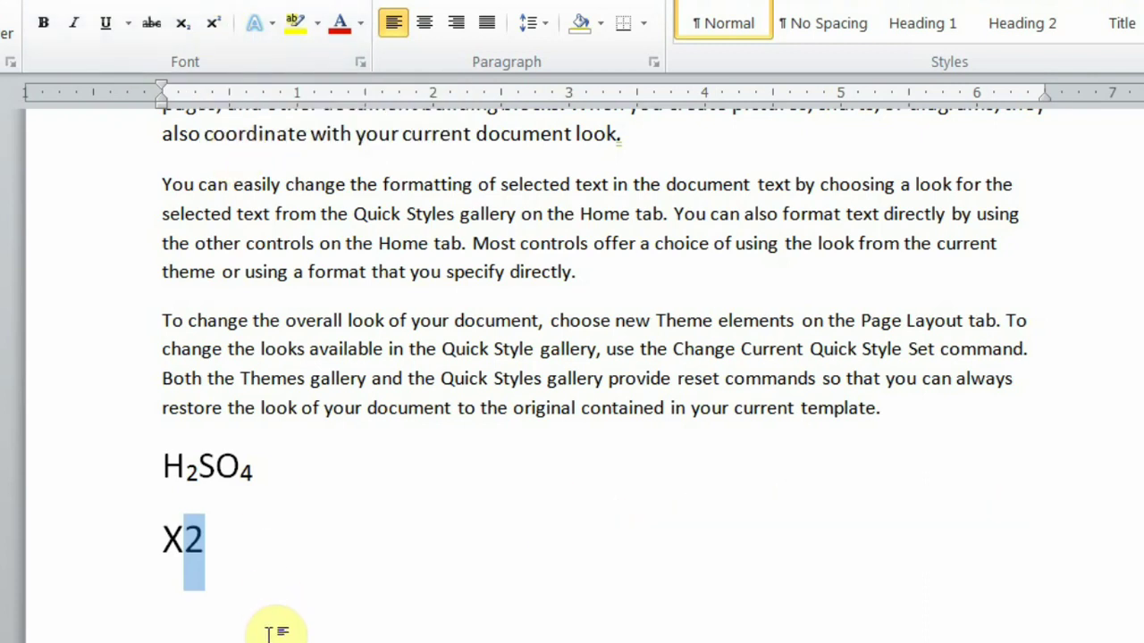
pyautogui.hotkey('ctrl', 'shift', '+')
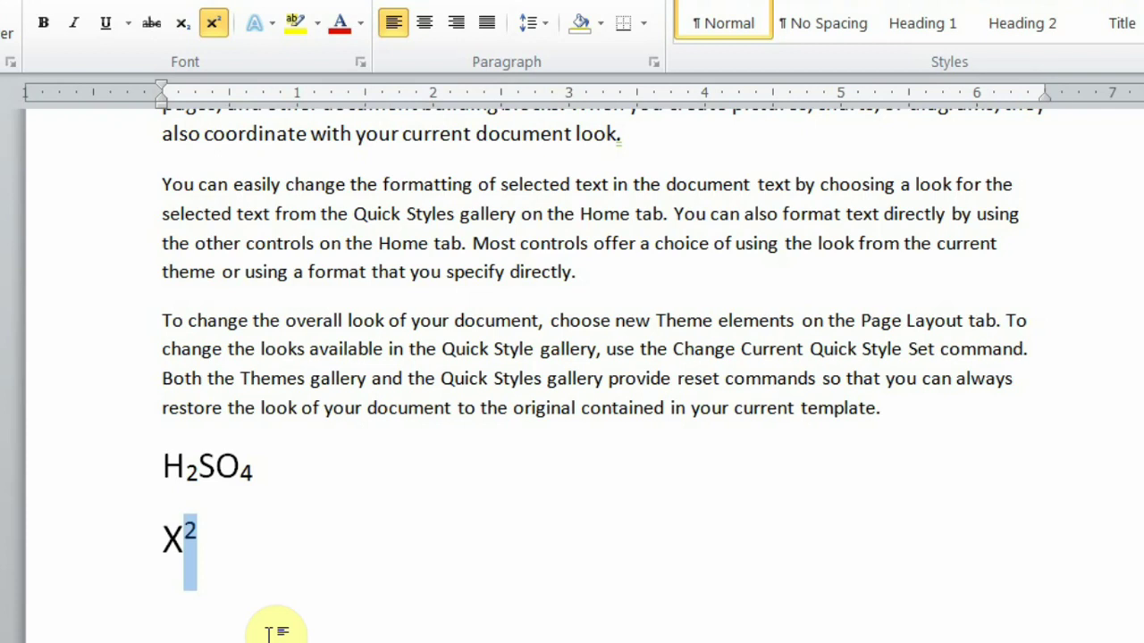
# - Reselect the 2 in X2 and turn its superscript off
pyautogui.click(203, 529)
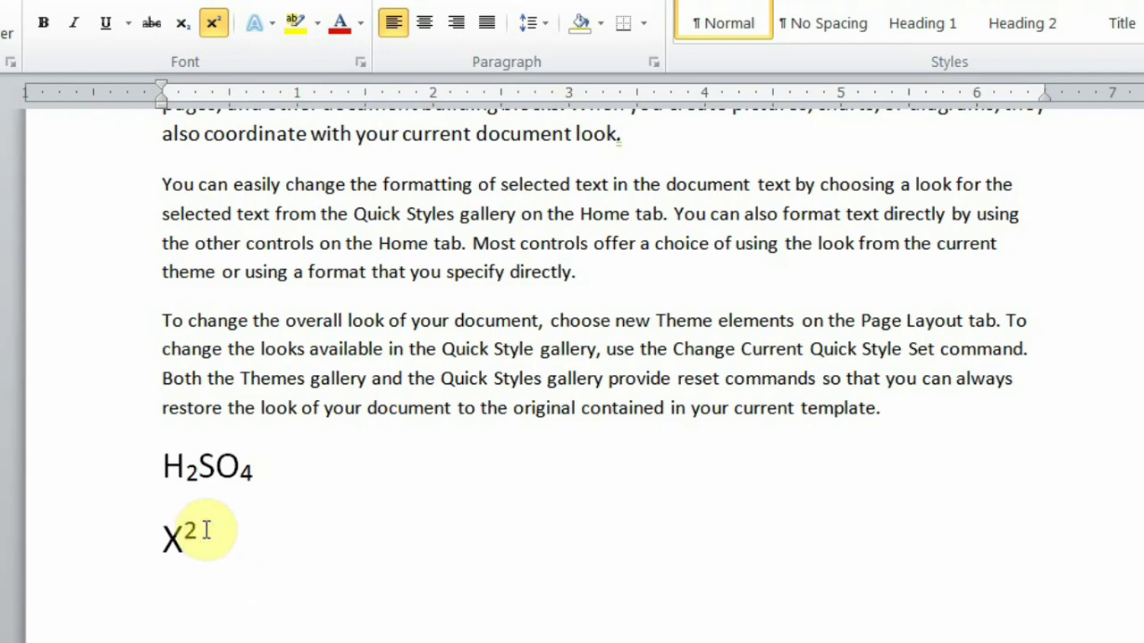
pyautogui.click(225, 560)
pyautogui.moveTo(215, 541); pyautogui.dragTo(191, 536)
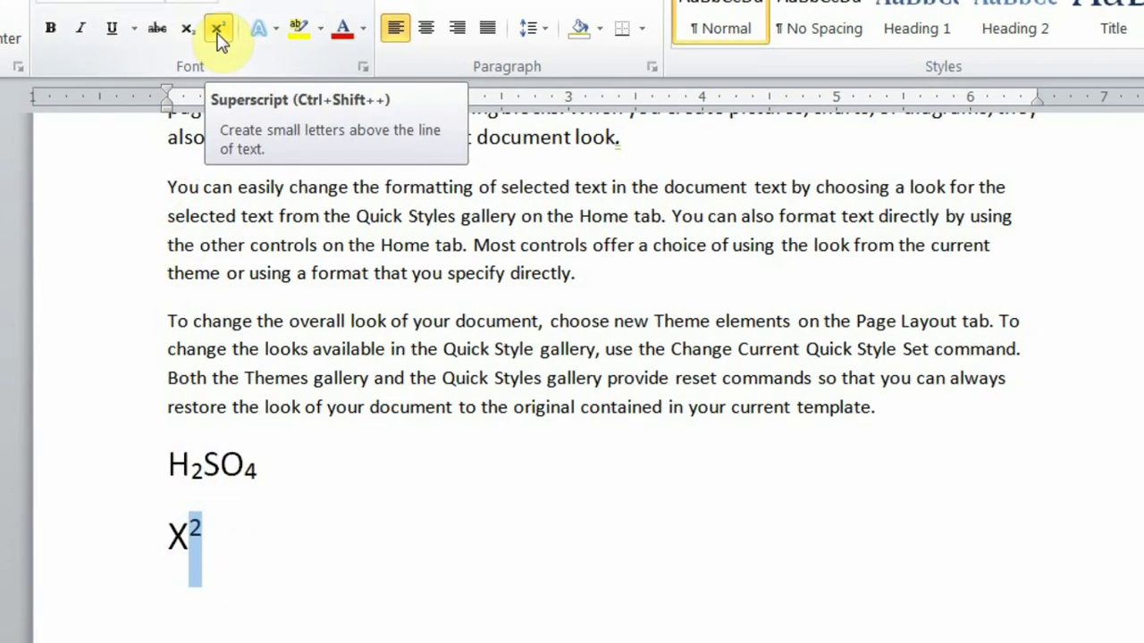
pyautogui.click(217, 32)
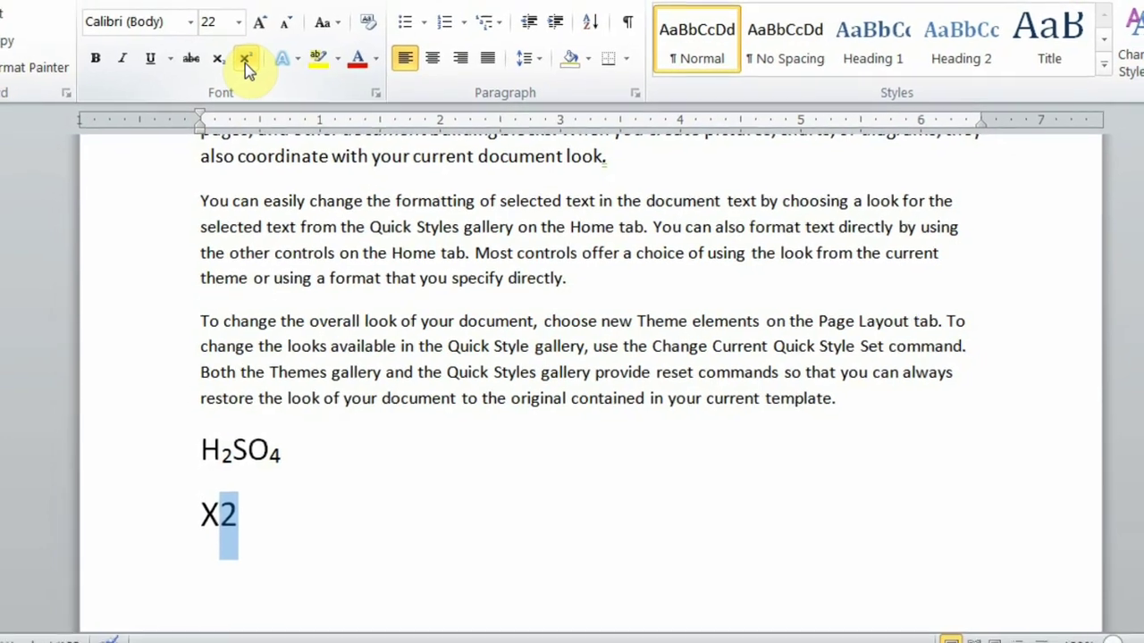
pyautogui.click(333, 519)
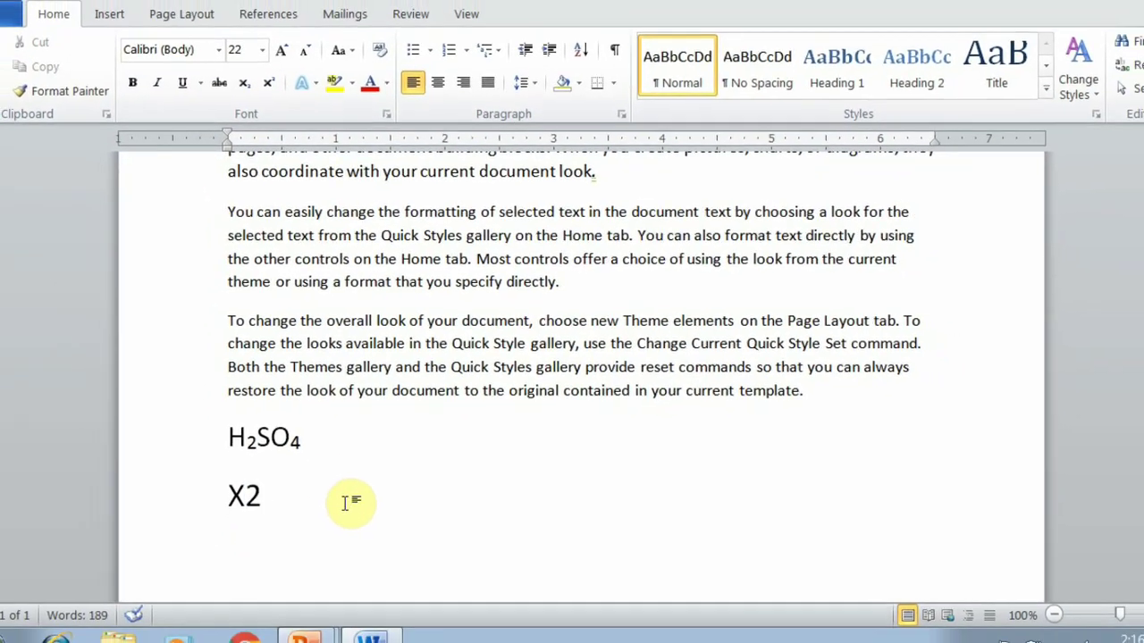